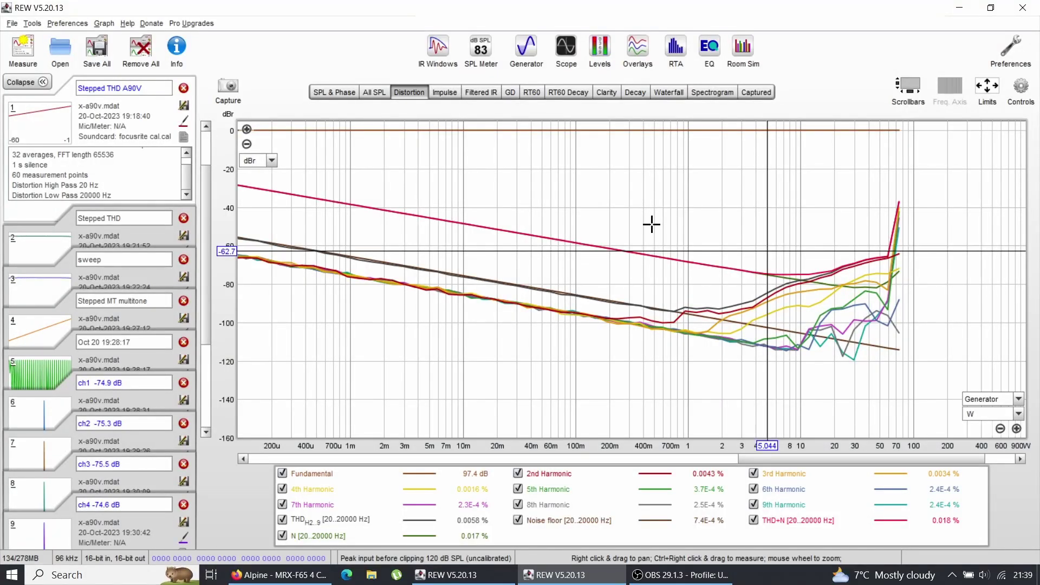
- Read the A90V distortion values near 5 W and 0.48 W, then switch to the X-A90V spec page
{"action": "left_click", "coordinate": [787, 222]}
{"action": "left_click_drag", "start_coordinate": [787, 222], "coordinate": [766, 274]}
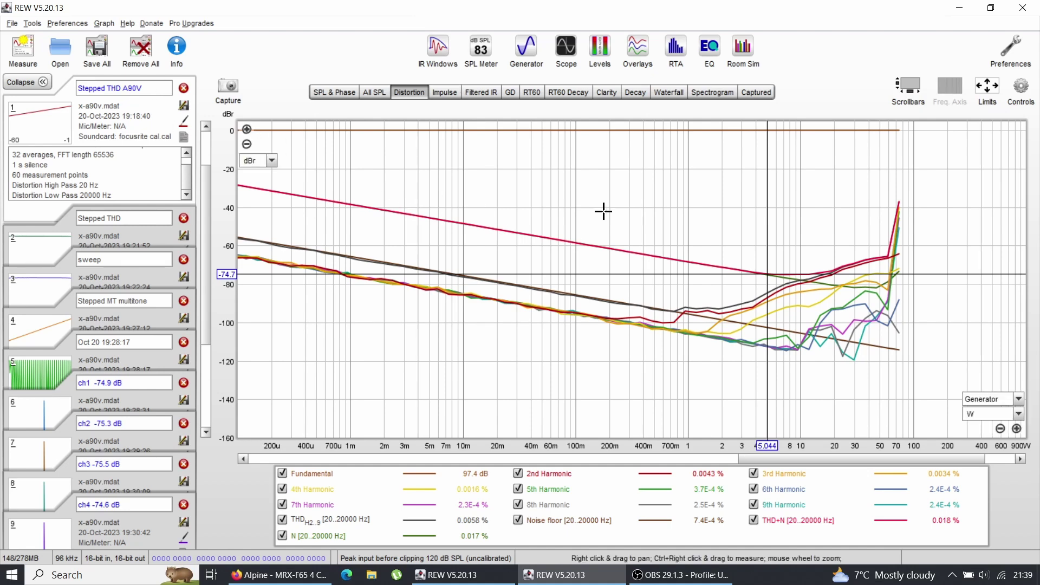
{"action": "left_click", "coordinate": [652, 255]}
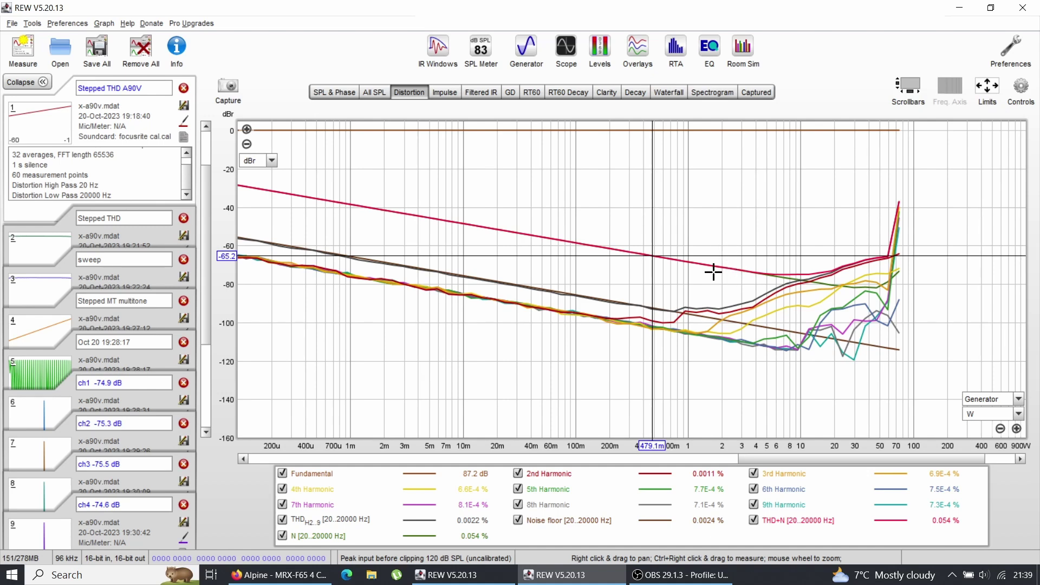
{"action": "key", "text": "alt+Tab"}
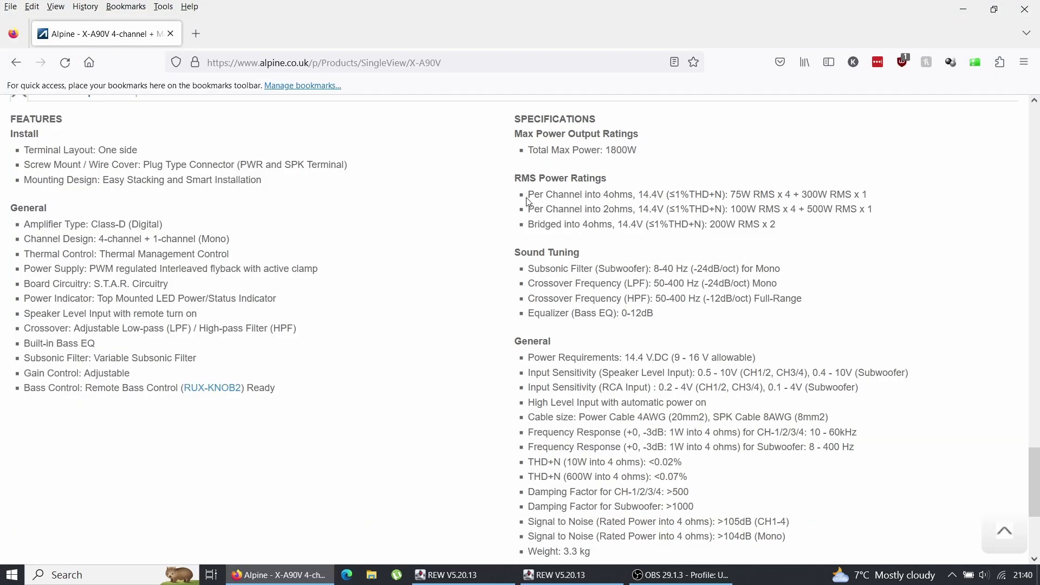
- Highlight the '4ohms, 14.4V (≤1%THD+N): 75W RMS' rating, then return to REW
{"action": "left_click_drag", "start_coordinate": [530, 194], "coordinate": [643, 209]}
{"action": "left_click", "coordinate": [644, 209]}
{"action": "left_click_drag", "start_coordinate": [604, 195], "coordinate": [776, 196]}
{"action": "key", "text": "alt+Tab"}
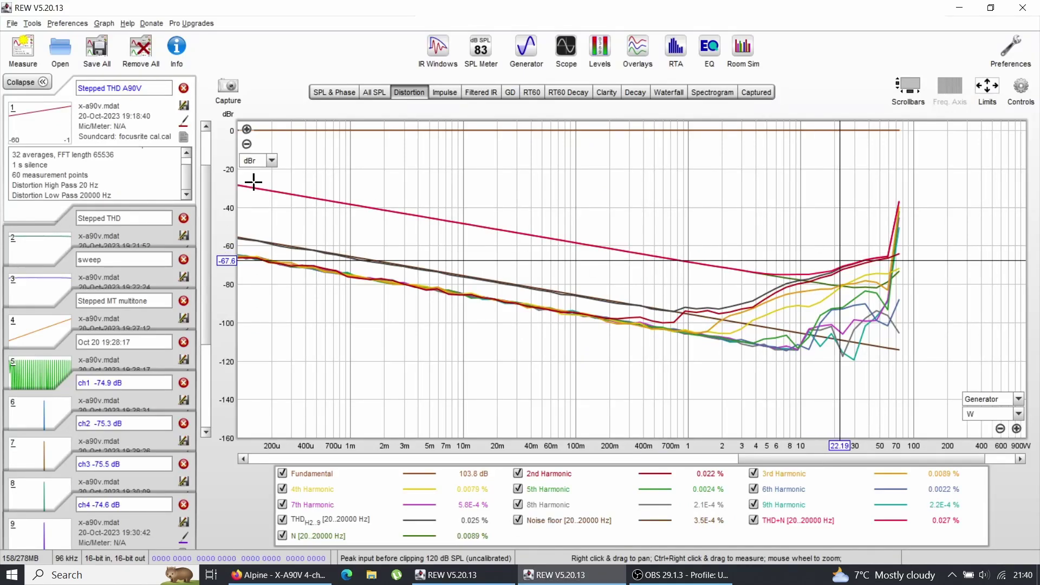
- Show the distortion-versus-power graph in % instead of dBr, then go back to the Alpine page
{"action": "left_click", "coordinate": [271, 161]}
{"action": "left_click", "coordinate": [249, 256]}
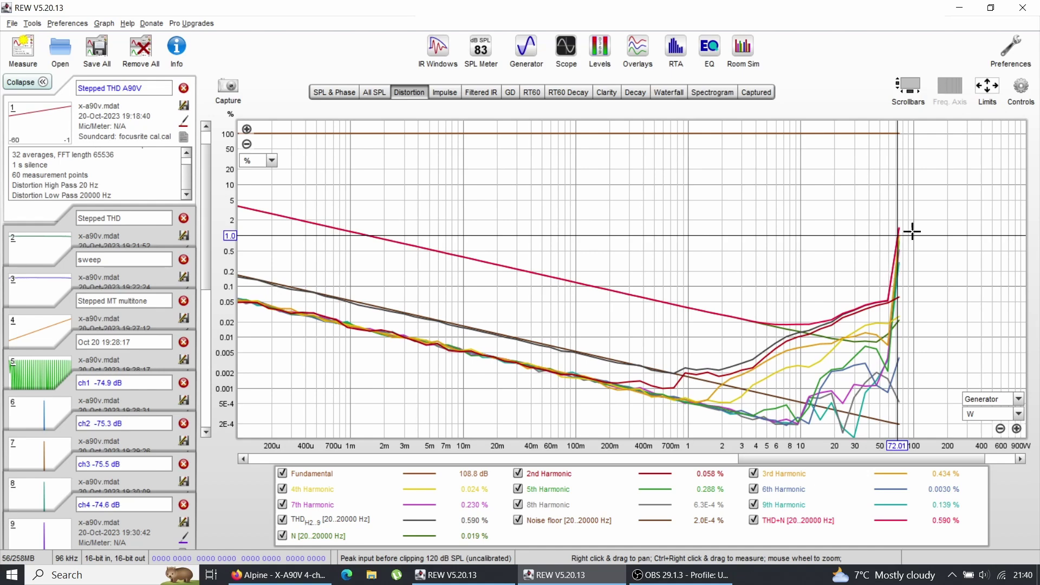
{"action": "key", "text": "alt+Tab"}
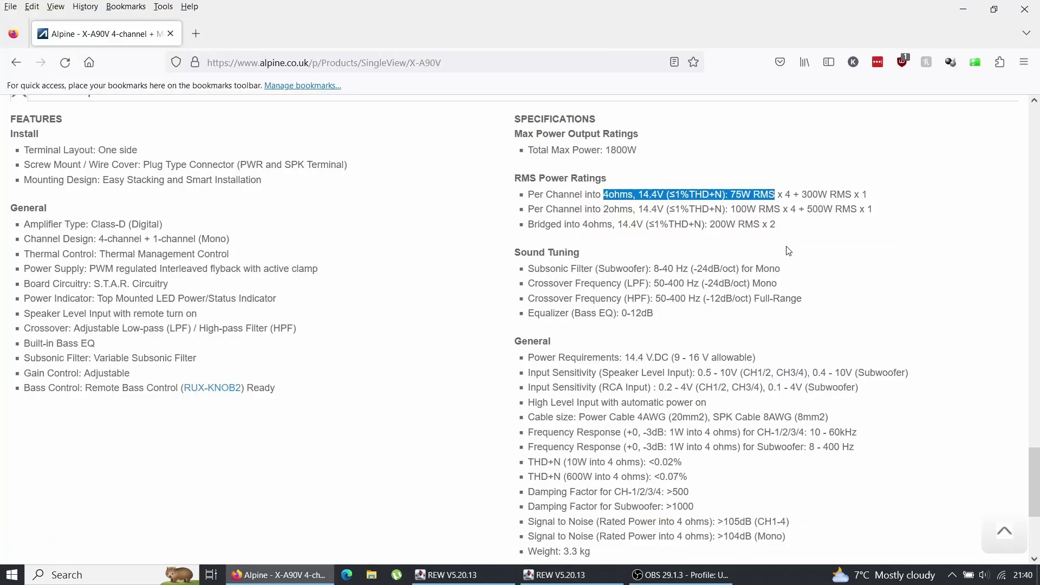
- Highlight the THD+N spec of under 0.02% at 10W into 4 ohms instead of the 75W rating
{"action": "scroll", "coordinate": [788, 251], "scroll_direction": "down", "scroll_amount": 4}
{"action": "scroll", "coordinate": [646, 346], "scroll_direction": "up", "scroll_amount": 3}
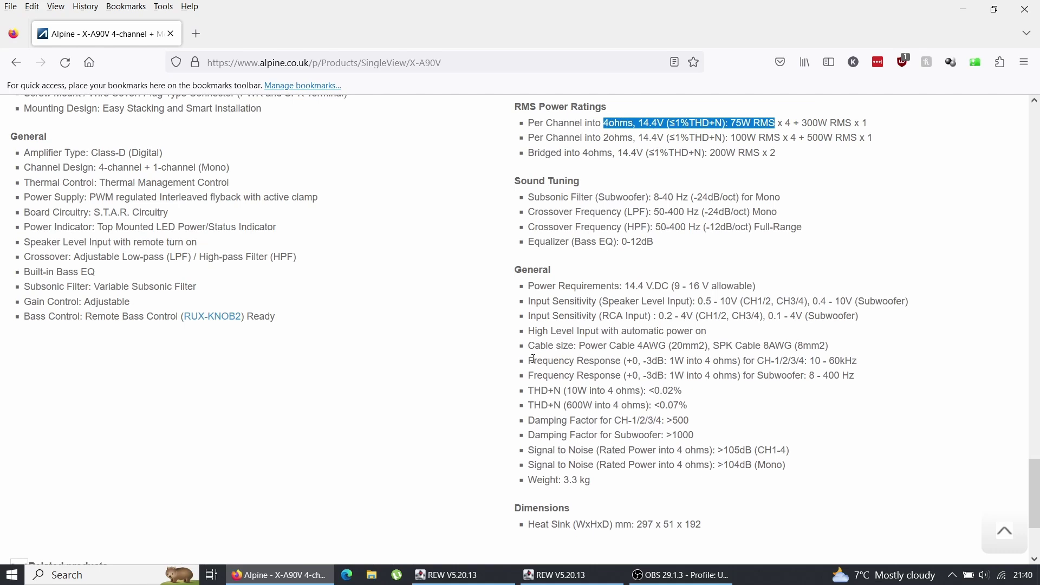
{"action": "left_click", "coordinate": [579, 390]}
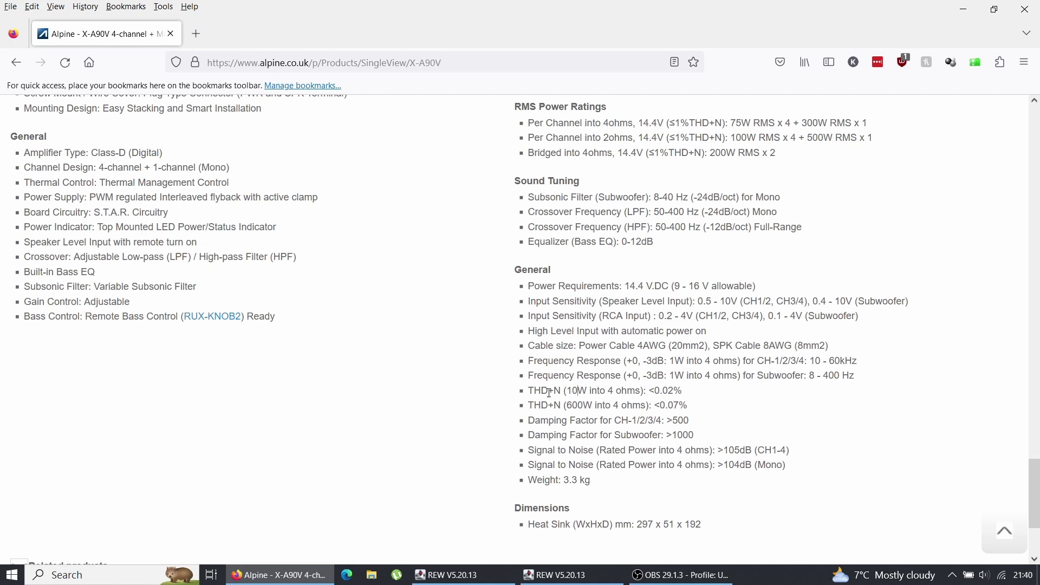
{"action": "left_click_drag", "start_coordinate": [524, 394], "coordinate": [669, 387]}
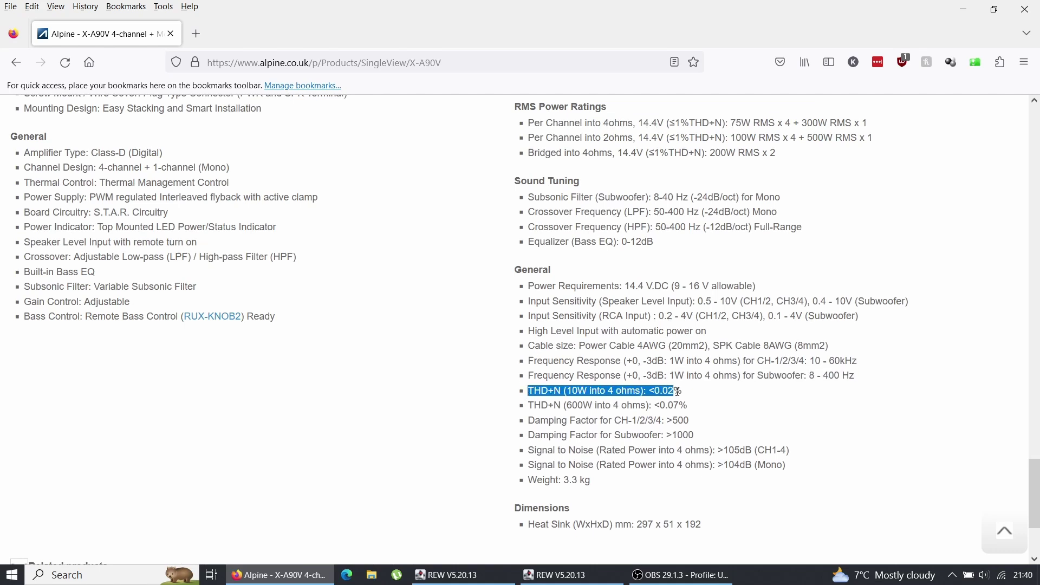
- Read the A90V distortion near 10 W and 0.86 W in REW, then open the units list
{"action": "key", "text": "alt+Tab"}
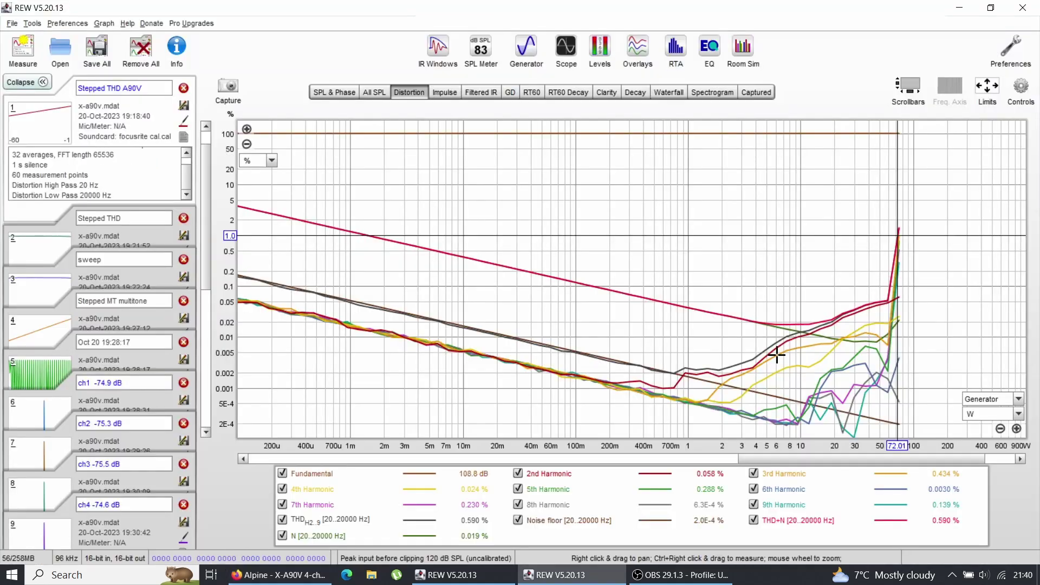
{"action": "left_click", "coordinate": [799, 324]}
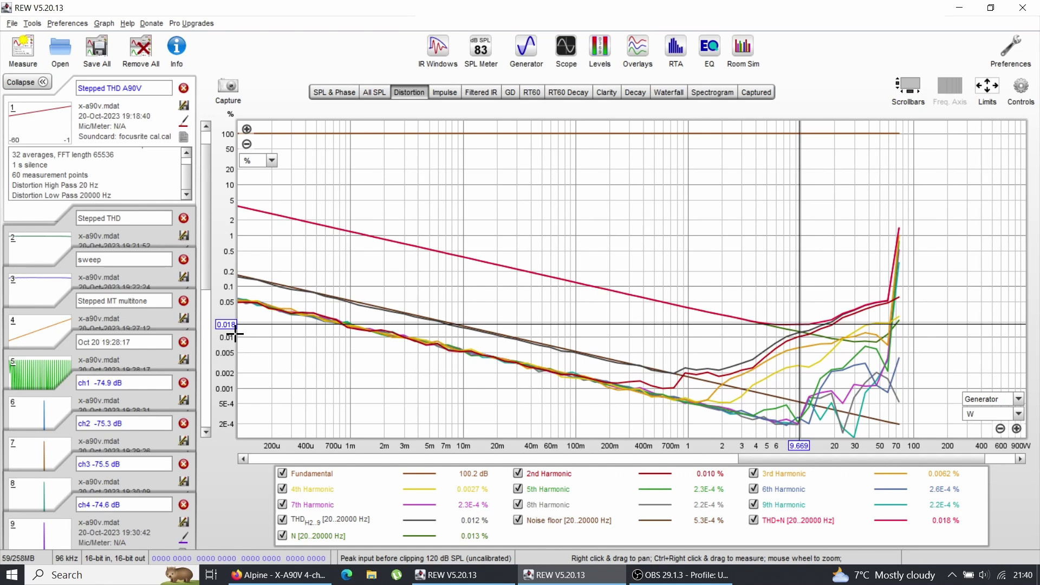
{"action": "left_click", "coordinate": [680, 280]}
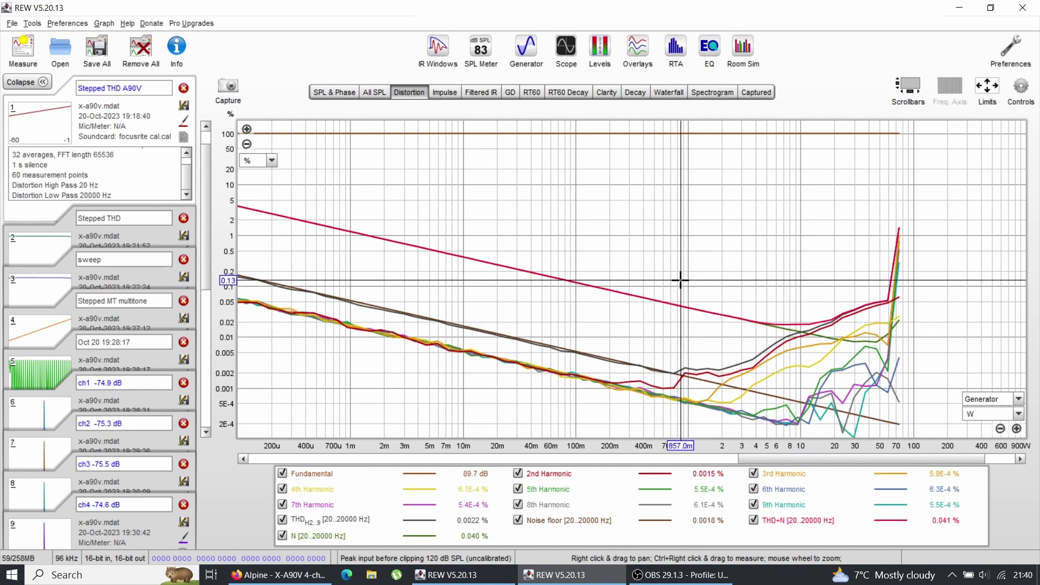
{"action": "left_click", "coordinate": [271, 160]}
- Put the graph back in dBr and flip between the A70F and A90V distortion-versus-power graphs
{"action": "left_click", "coordinate": [259, 239]}
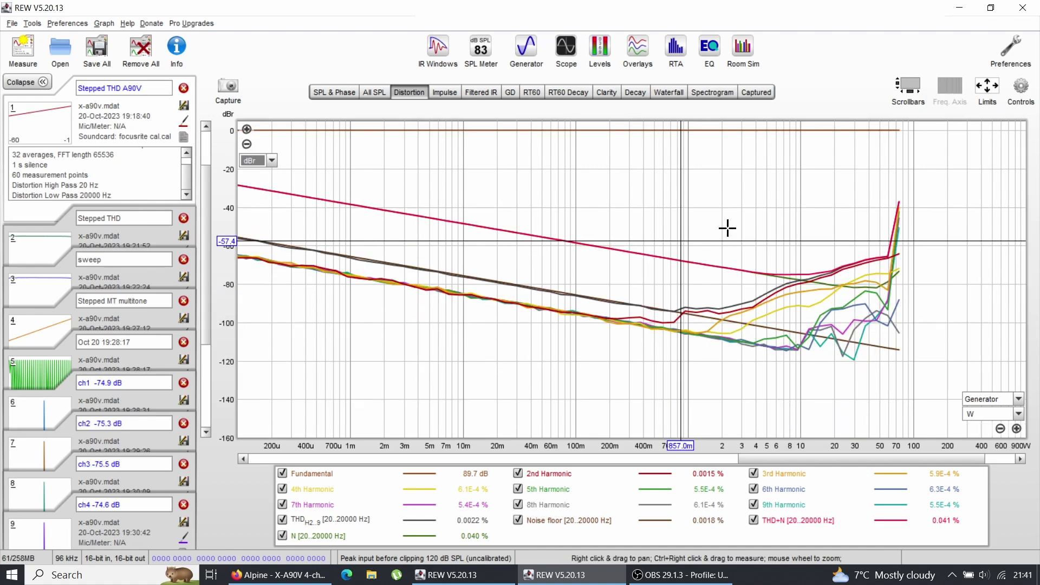
{"action": "key", "text": "alt+Tab"}
{"action": "key", "text": "alt+Tab"}
{"action": "key", "text": "alt+Tab"}
{"action": "key", "text": "alt+Tab"}
{"action": "key", "text": "alt+Tab"}
{"action": "key", "text": "alt+Tab"}
{"action": "key", "text": "alt+Tab"}
{"action": "key", "text": "alt+Tab"}
{"action": "key", "text": "alt+Tab"}
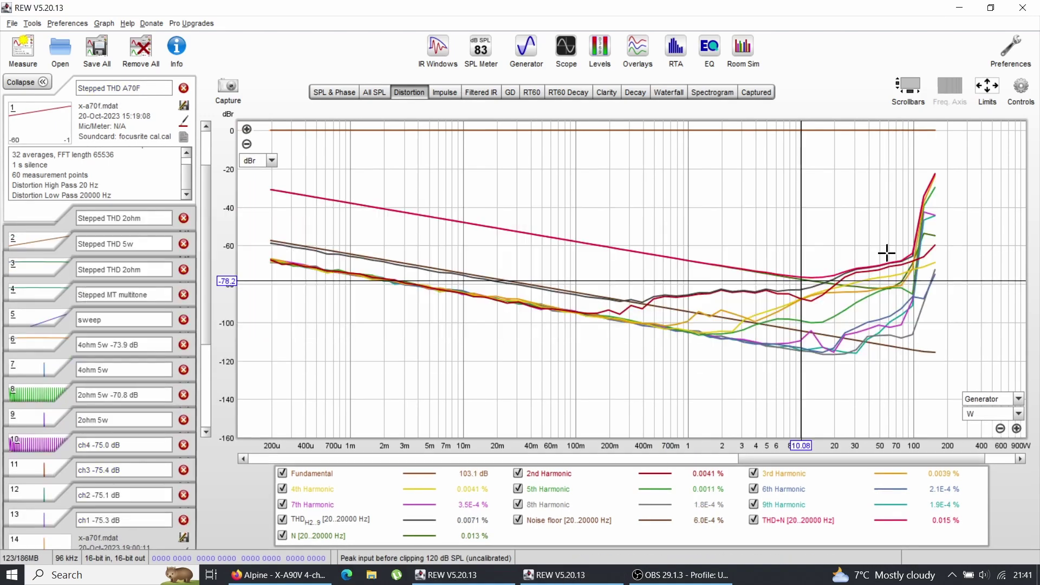
{"action": "key", "text": "alt+Tab"}
{"action": "key", "text": "alt+Tab"}
{"action": "key", "text": "alt+Tab"}
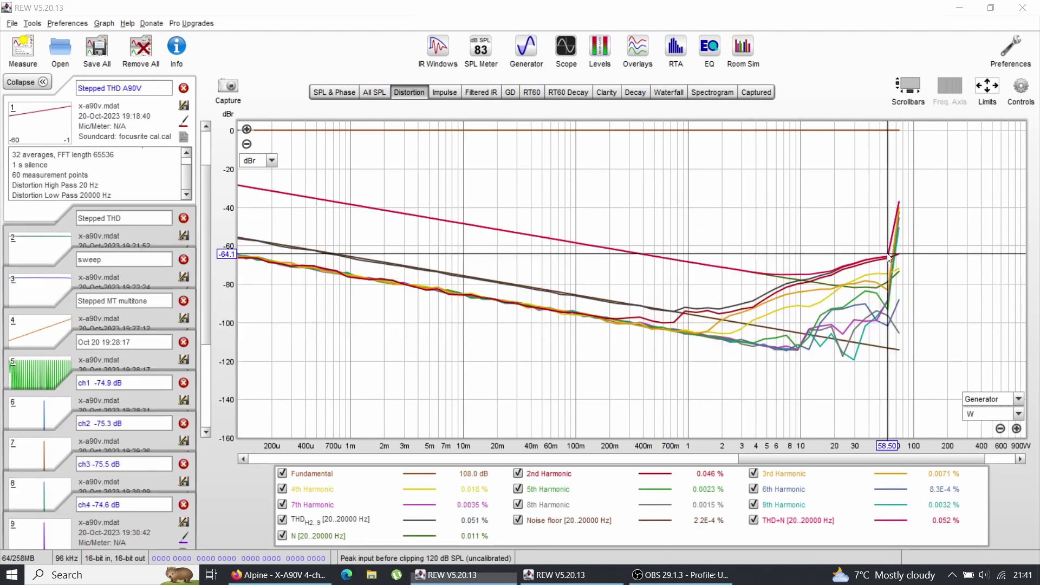
{"action": "key", "text": "alt+Tab"}
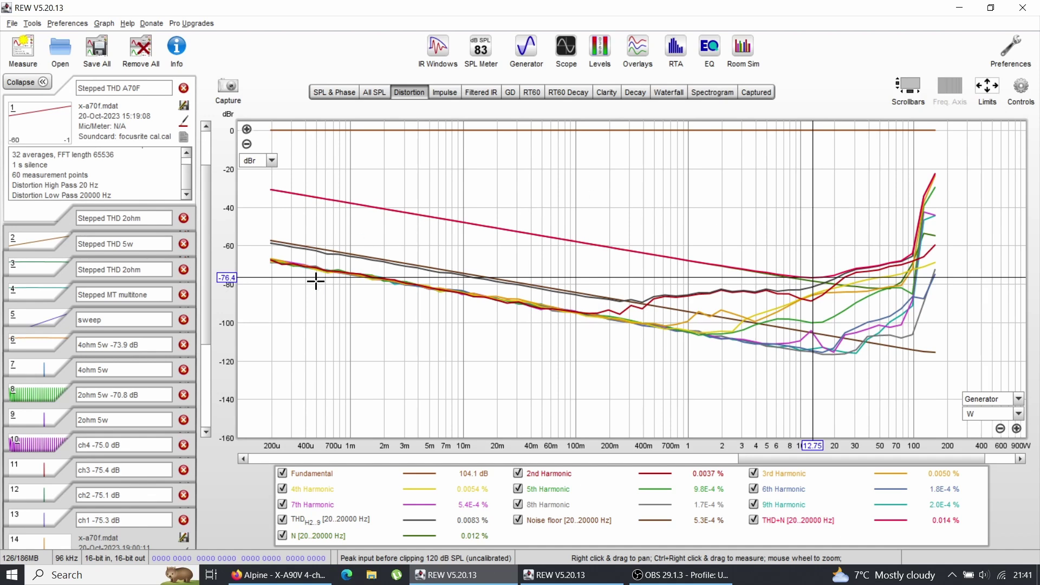
{"action": "key", "text": "alt+Tab"}
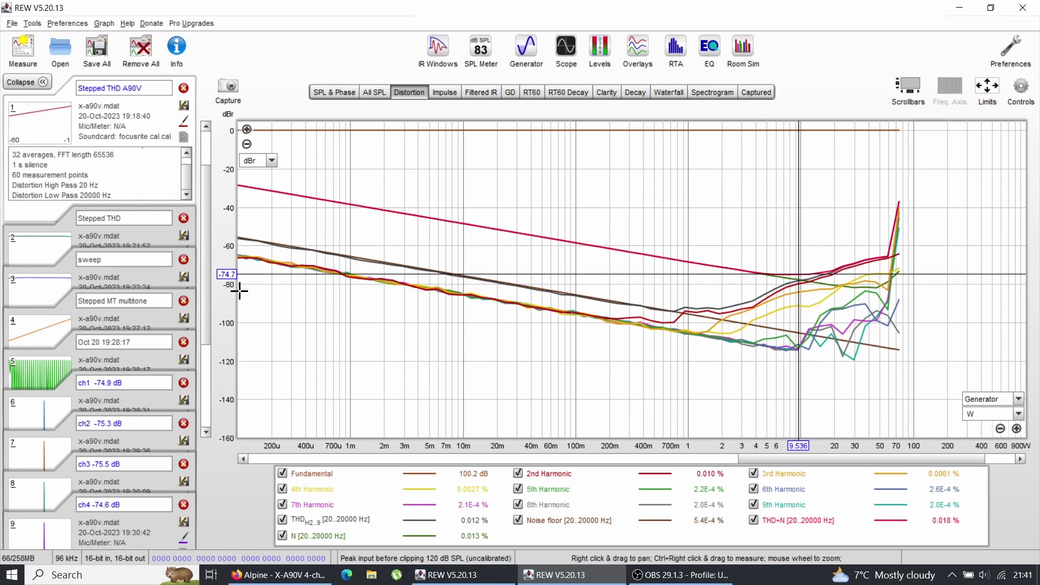
{"action": "key", "text": "alt+Tab"}
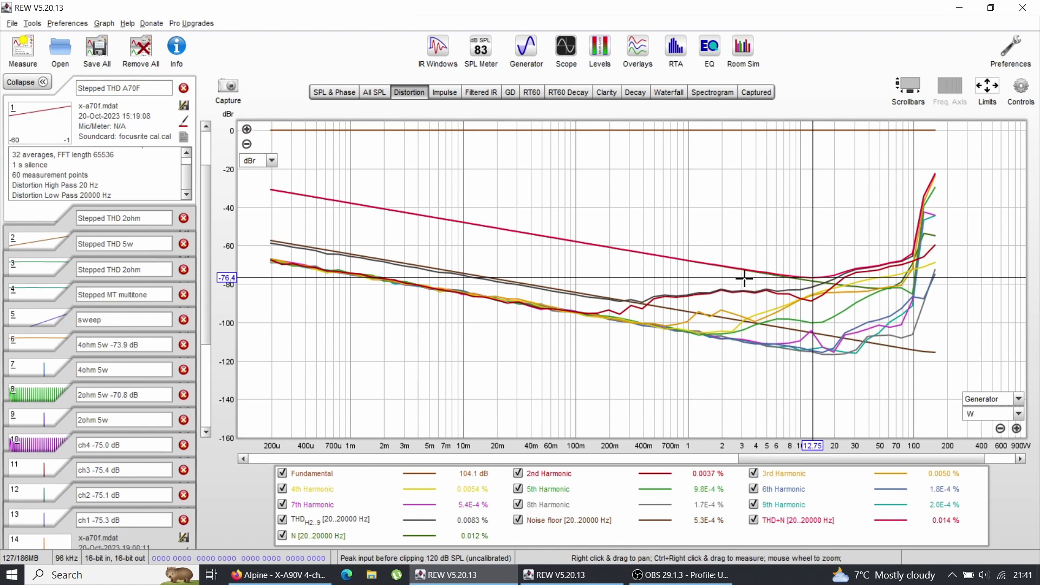
{"action": "key", "text": "alt+Tab"}
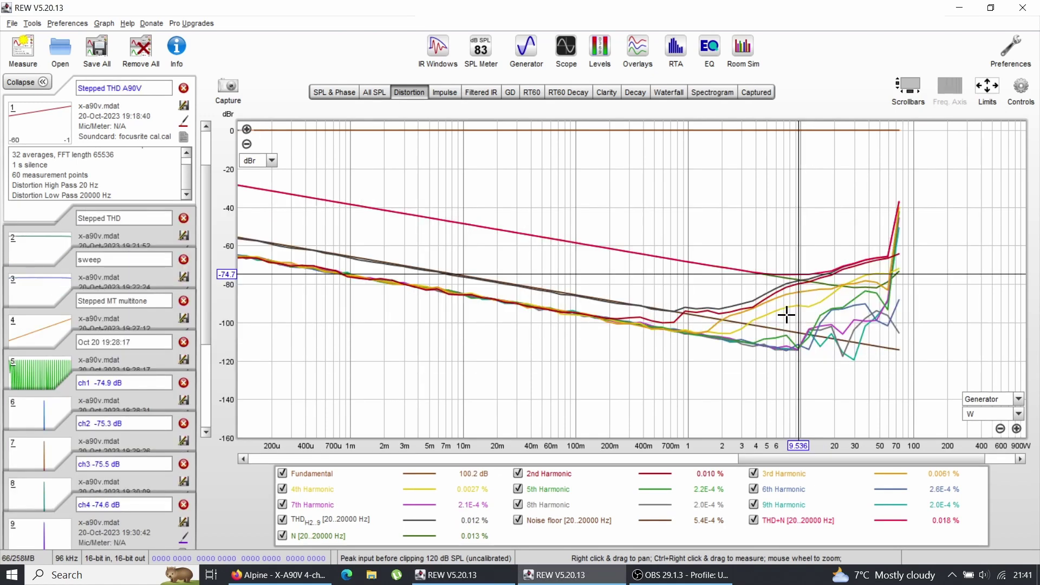
{"action": "key", "text": "alt+Tab"}
{"action": "key", "text": "alt+Tab"}
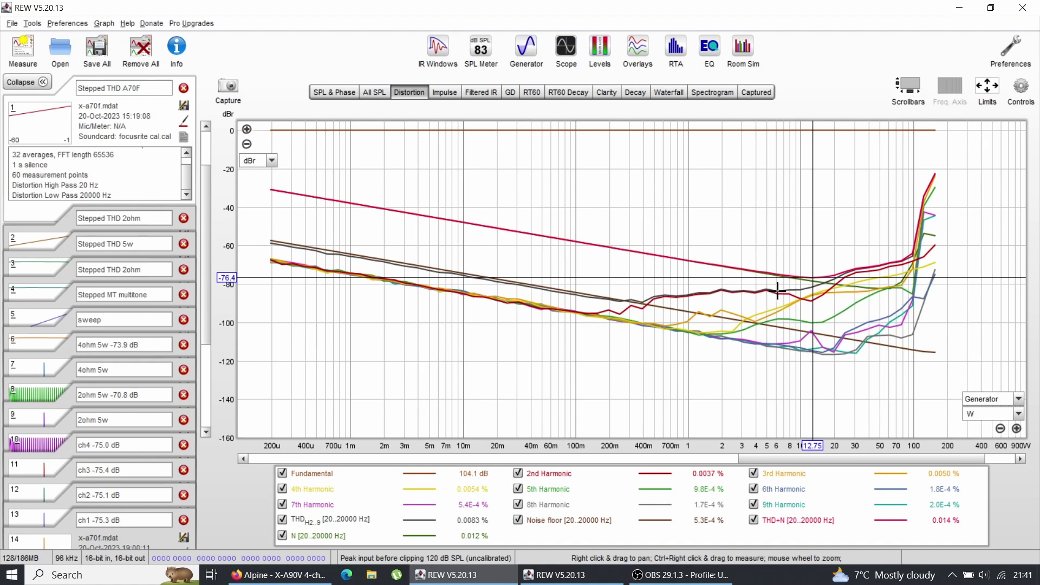
{"action": "key", "text": "alt+Tab"}
{"action": "key", "text": "alt+Tab"}
{"action": "key", "text": "alt+Tab"}
{"action": "key", "text": "alt+Tab"}
{"action": "key", "text": "alt+Tab"}
{"action": "key", "text": "alt+Tab"}
{"action": "key", "text": "alt+Tab"}
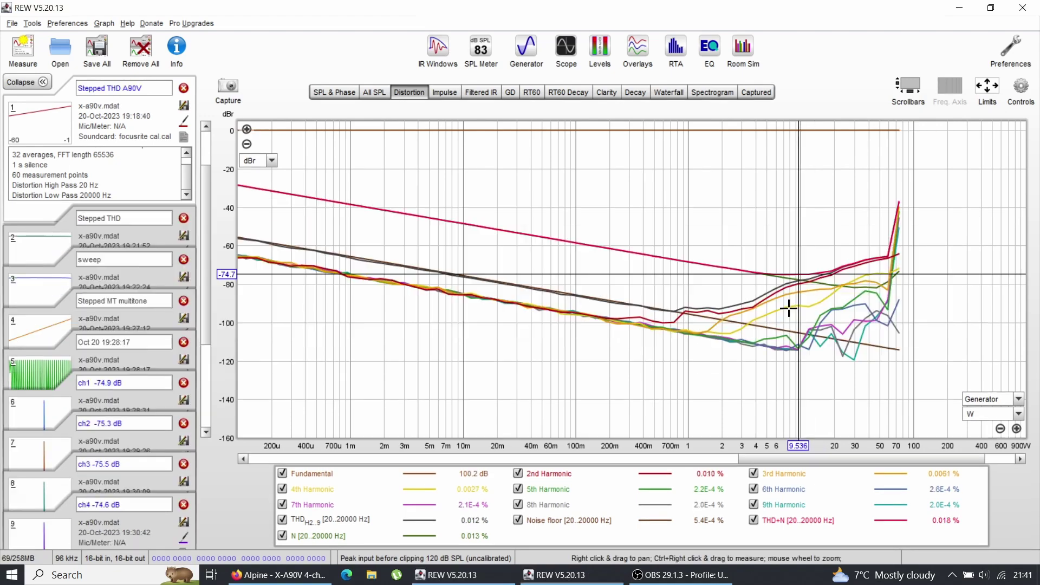
- Read A70F distortion near 13 W and 10 W, then A90V values from 3.2 W to 12.6 W
{"action": "key", "text": "alt+Tab"}
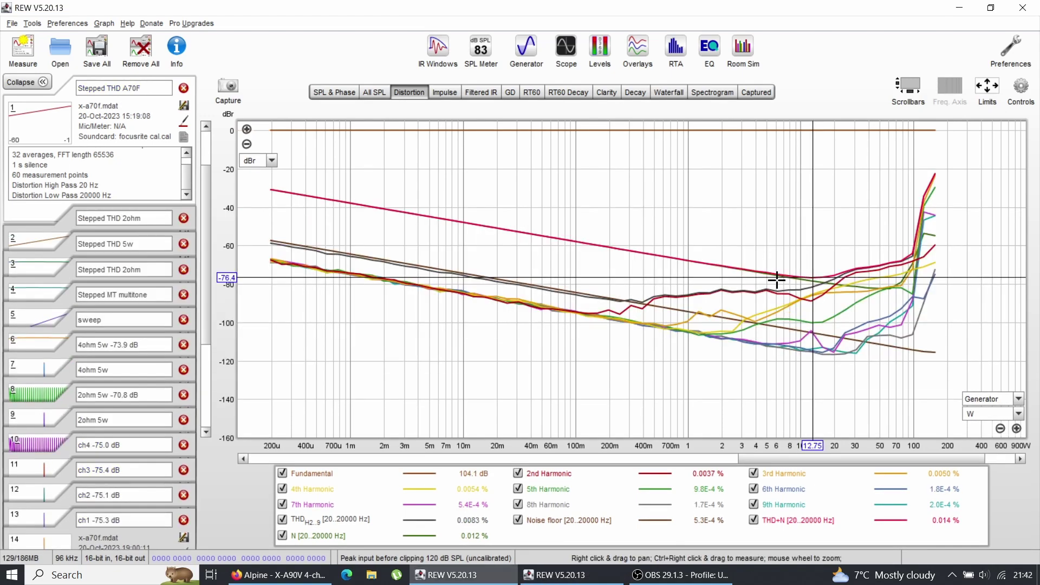
{"action": "key", "text": "alt+Tab"}
{"action": "key", "text": "alt+Tab"}
{"action": "left_click", "coordinate": [814, 324]}
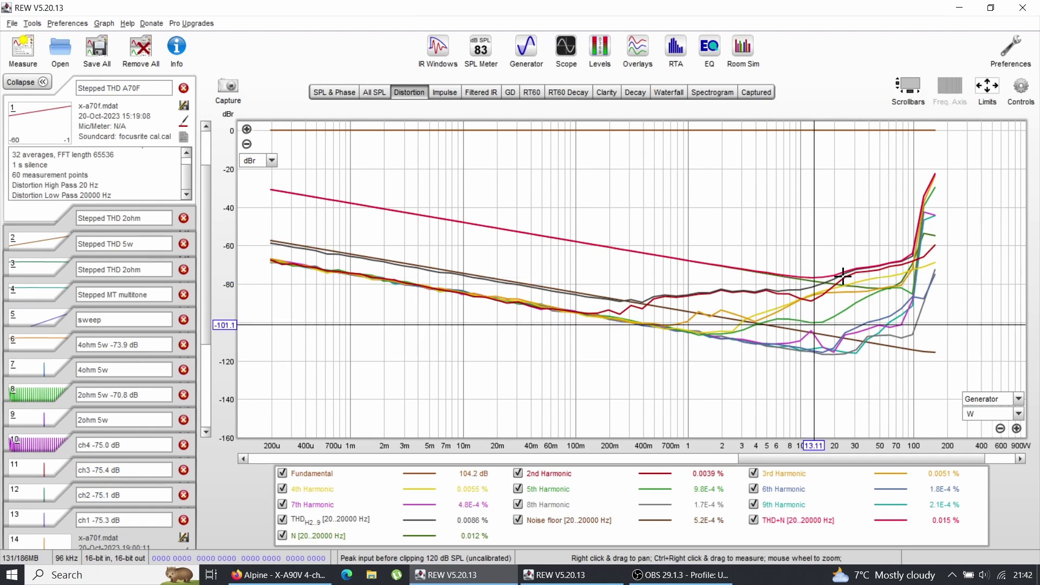
{"action": "left_click", "coordinate": [800, 276]}
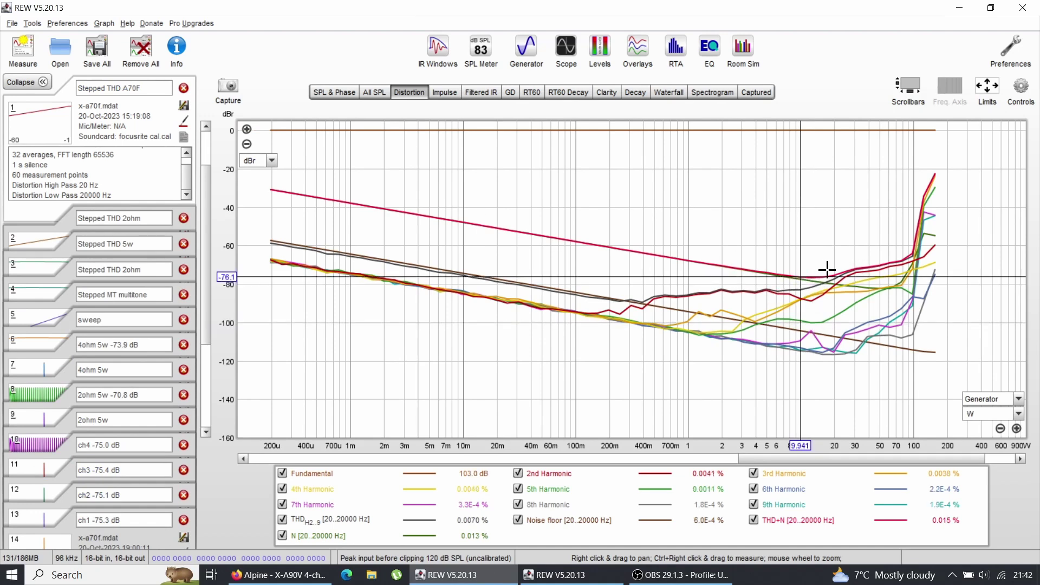
{"action": "key", "text": "alt+Tab"}
{"action": "left_click", "coordinate": [798, 316]}
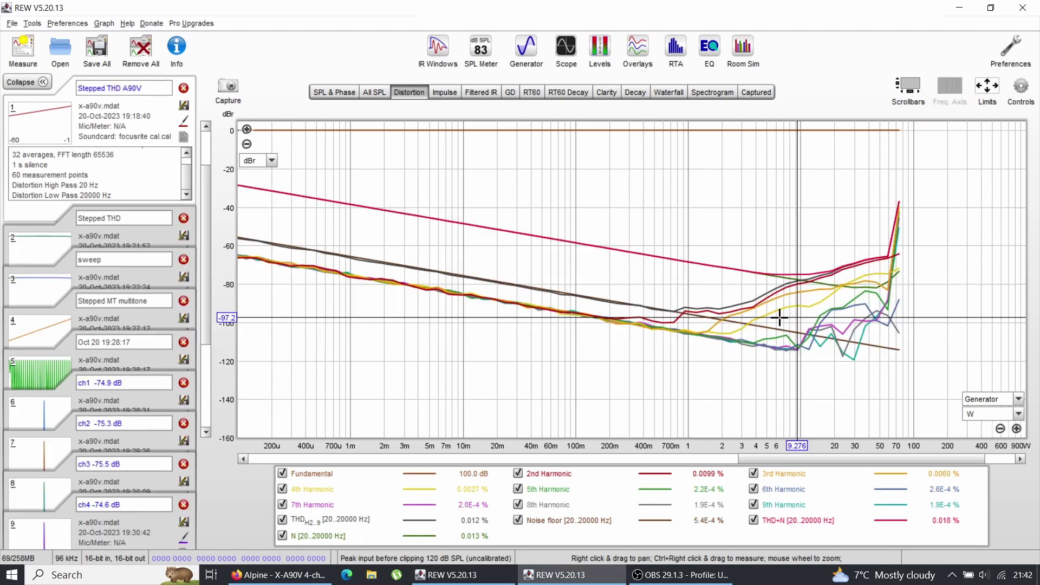
{"action": "left_click", "coordinate": [768, 272]}
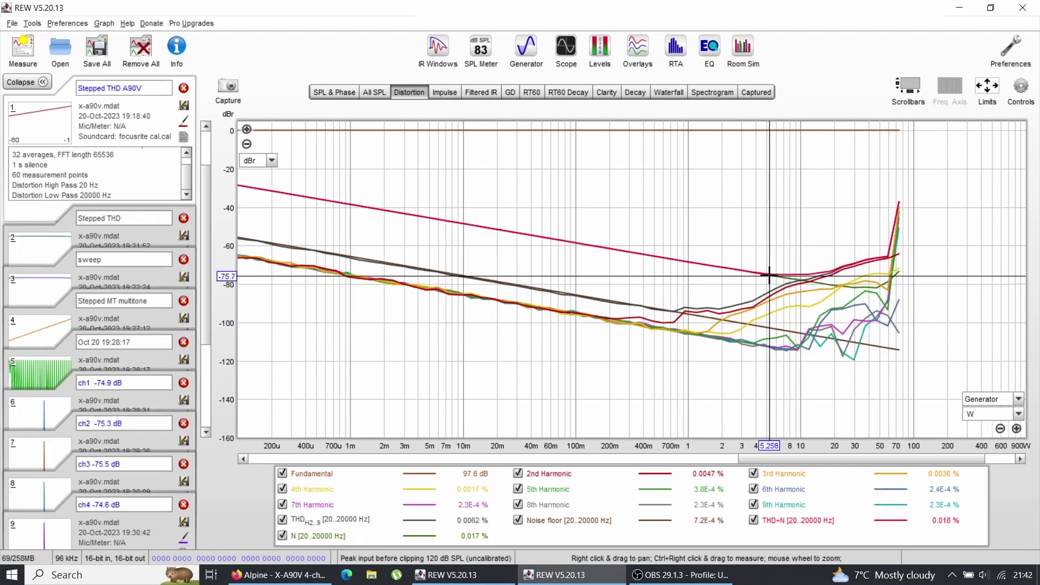
{"action": "left_click_drag", "start_coordinate": [768, 272], "coordinate": [772, 275]}
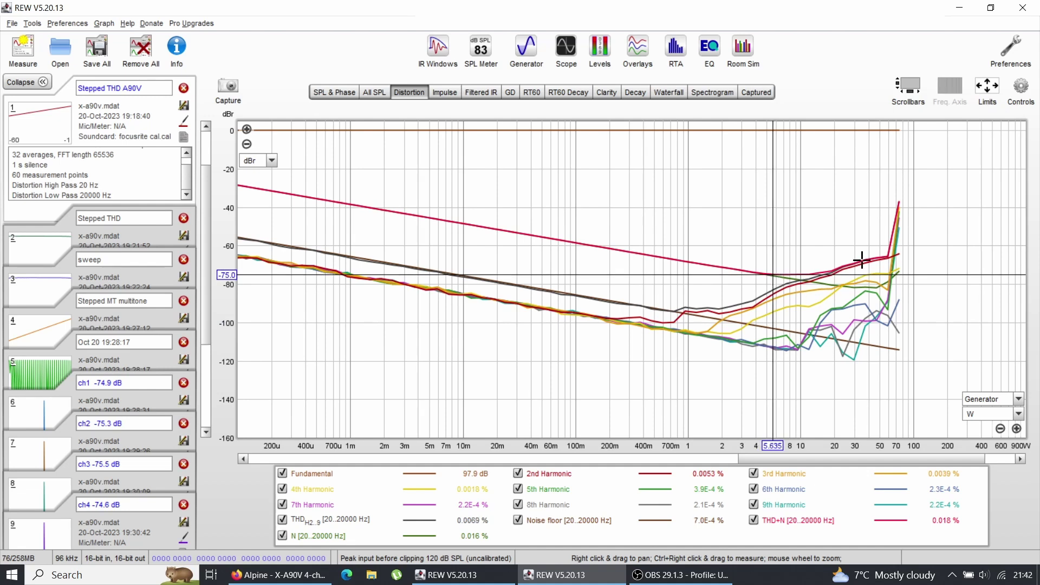
{"action": "left_click_drag", "start_coordinate": [817, 249], "coordinate": [765, 271]}
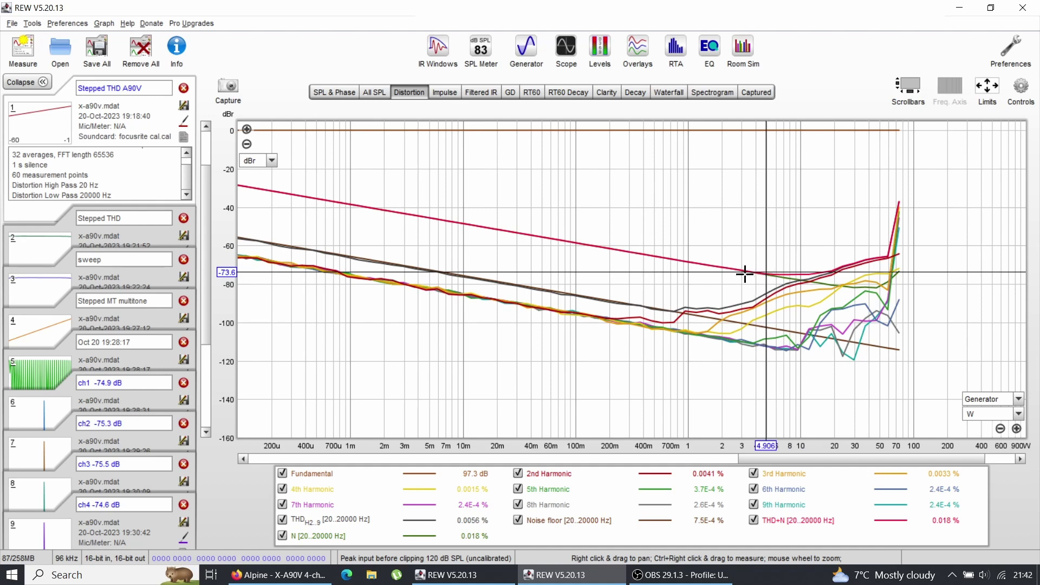
{"action": "left_click", "coordinate": [744, 274]}
{"action": "left_click", "coordinate": [800, 274]}
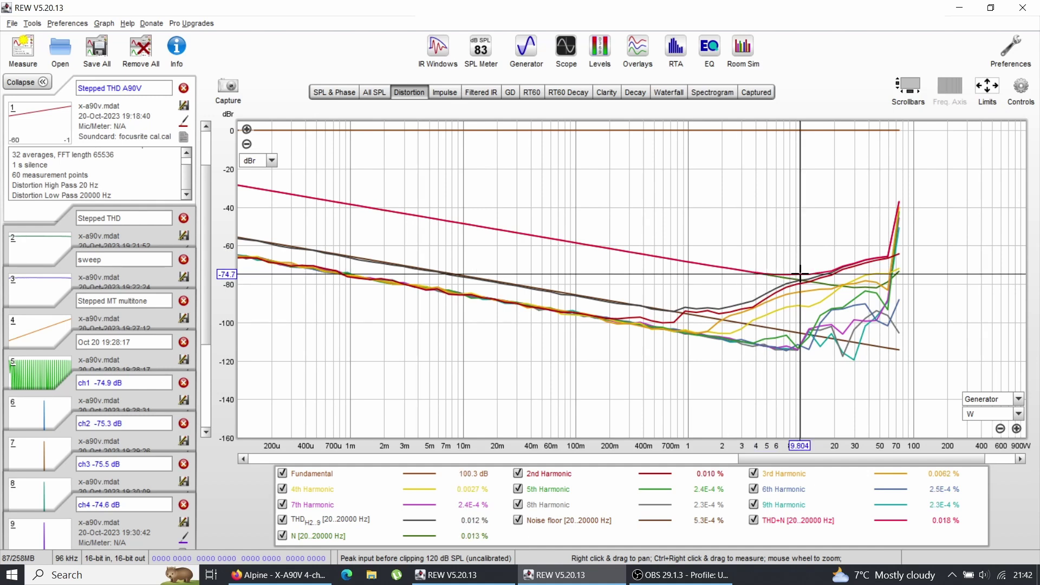
{"action": "left_click", "coordinate": [813, 271]}
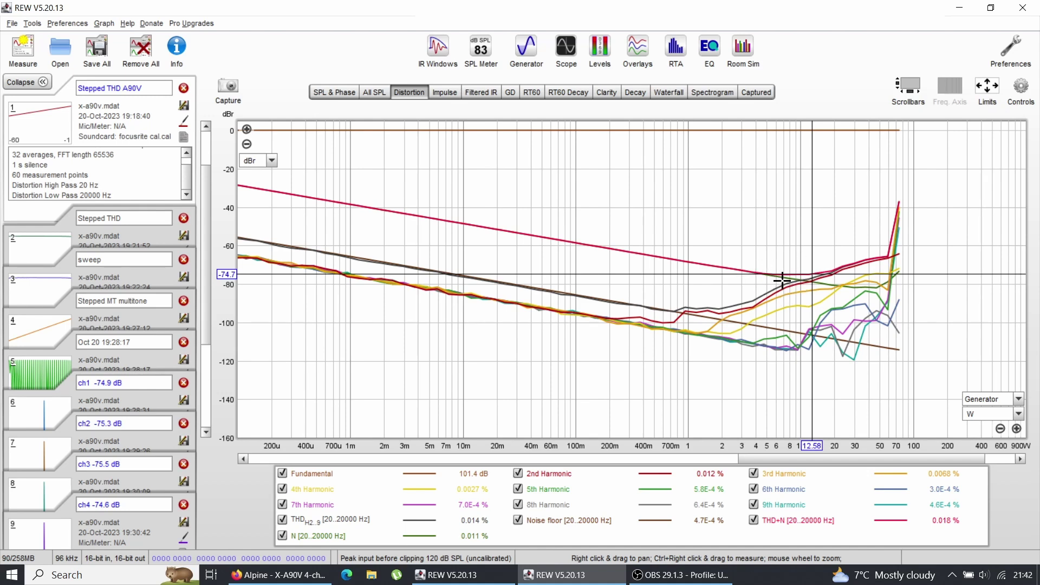
- Check the A70F readout near 20.7 W and compare both amplifiers, ending on the A90V
{"action": "key", "text": "alt+Tab"}
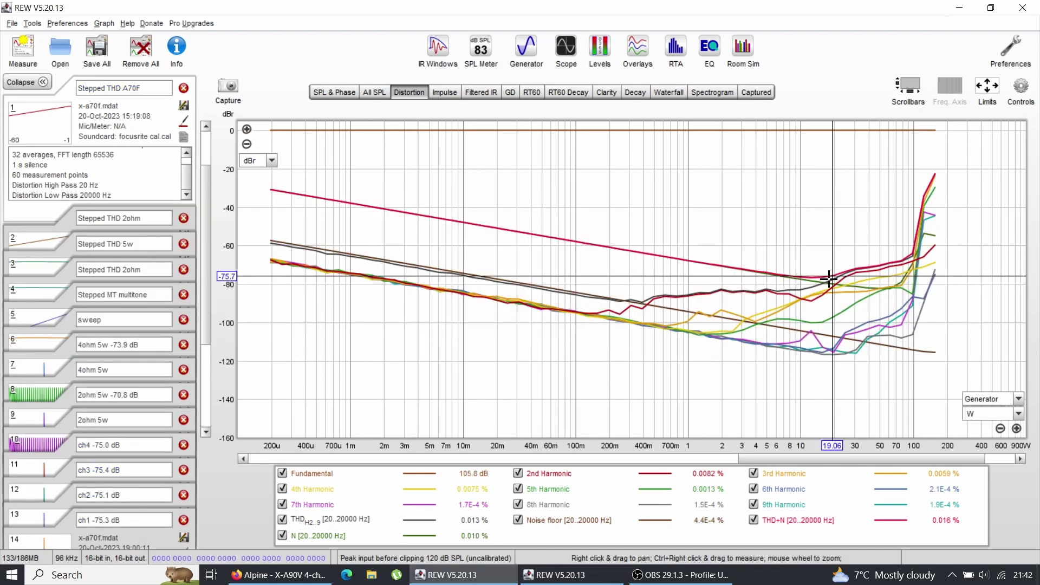
{"action": "left_click_drag", "start_coordinate": [829, 279], "coordinate": [835, 275]}
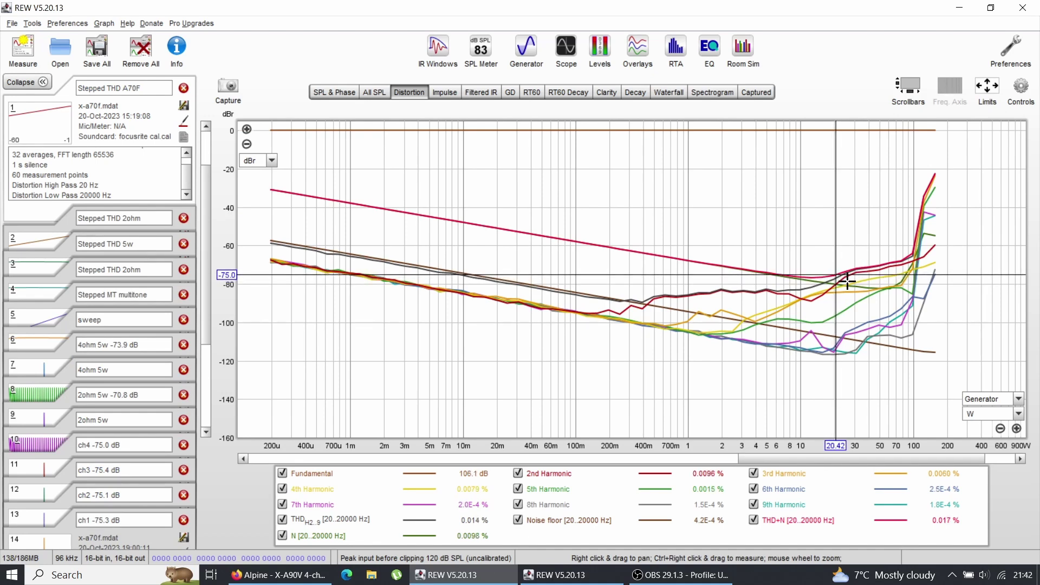
{"action": "key", "text": "alt+Tab"}
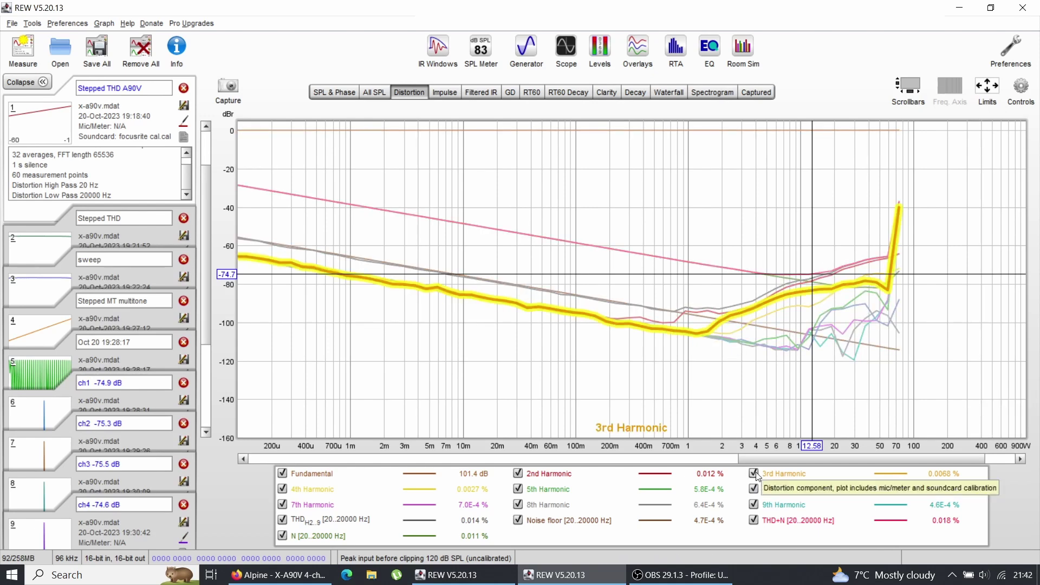
{"action": "key", "text": "alt+Tab"}
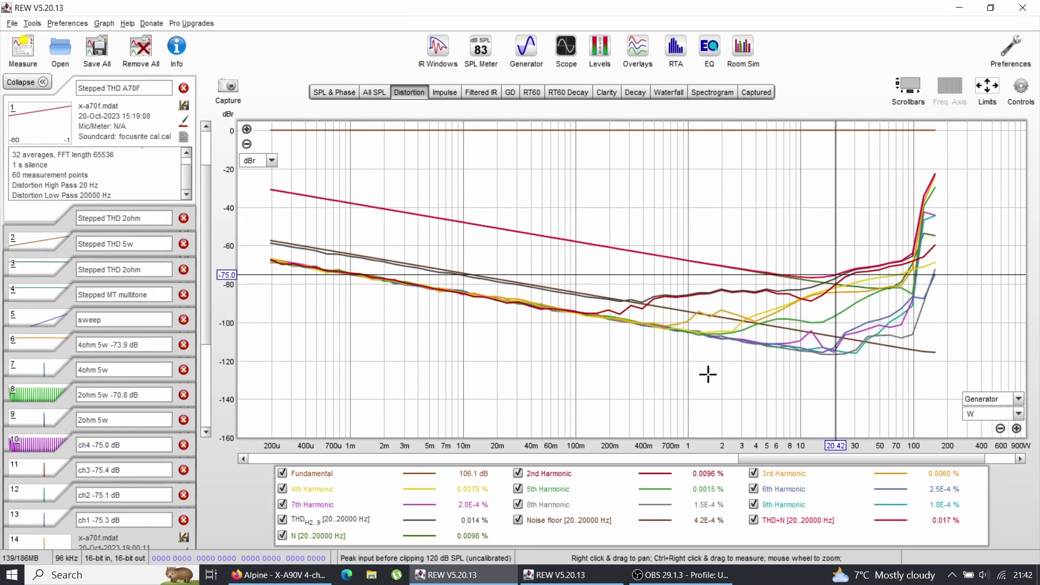
{"action": "key", "text": "alt+Tab"}
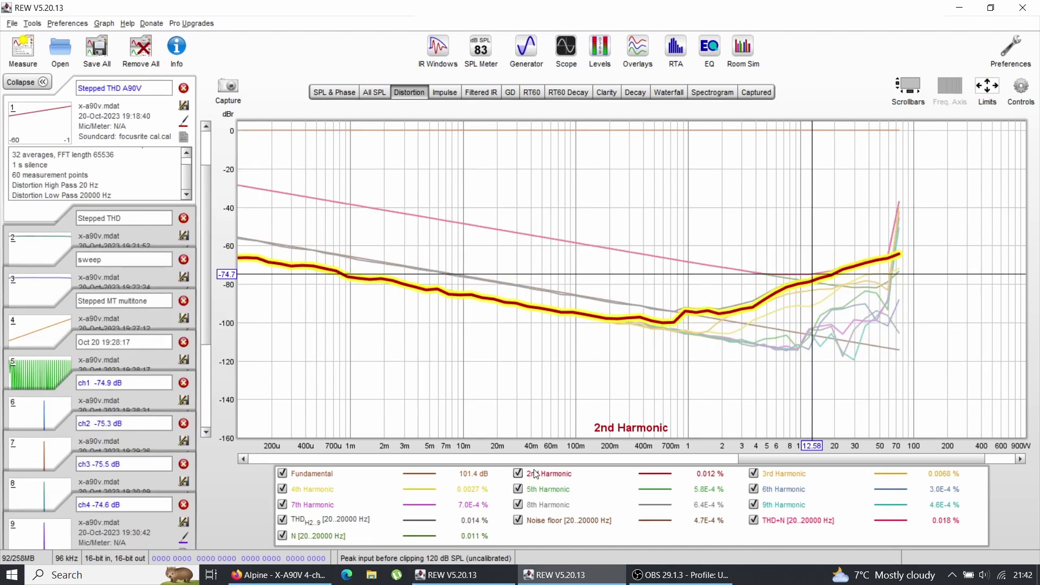
{"action": "key", "text": "alt+Tab"}
{"action": "key", "text": "alt+Tab"}
{"action": "key", "text": "alt+Tab"}
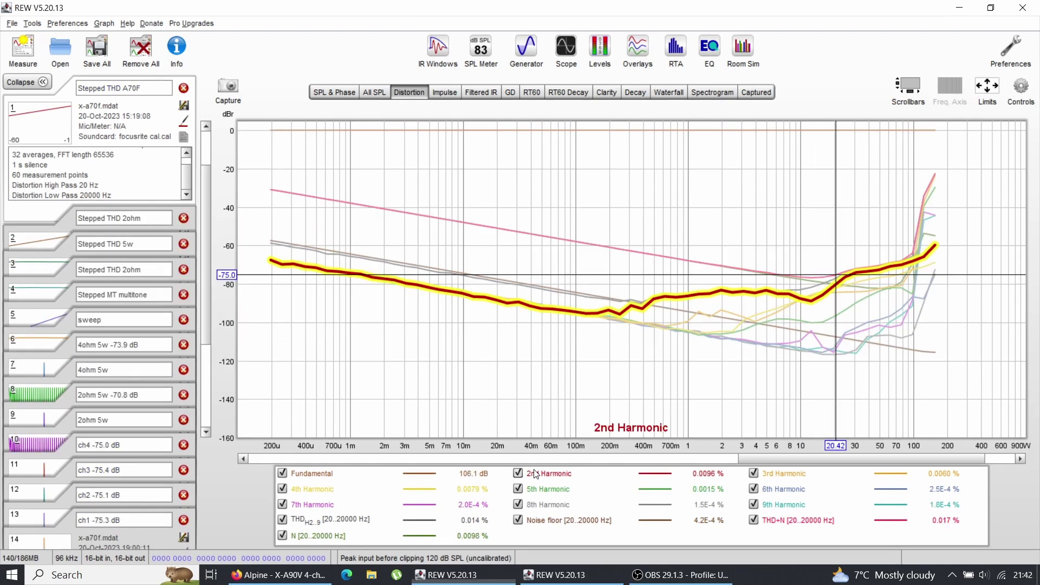
{"action": "key", "text": "alt+Tab"}
{"action": "key", "text": "alt+Tab"}
{"action": "key", "text": "alt+Tab"}
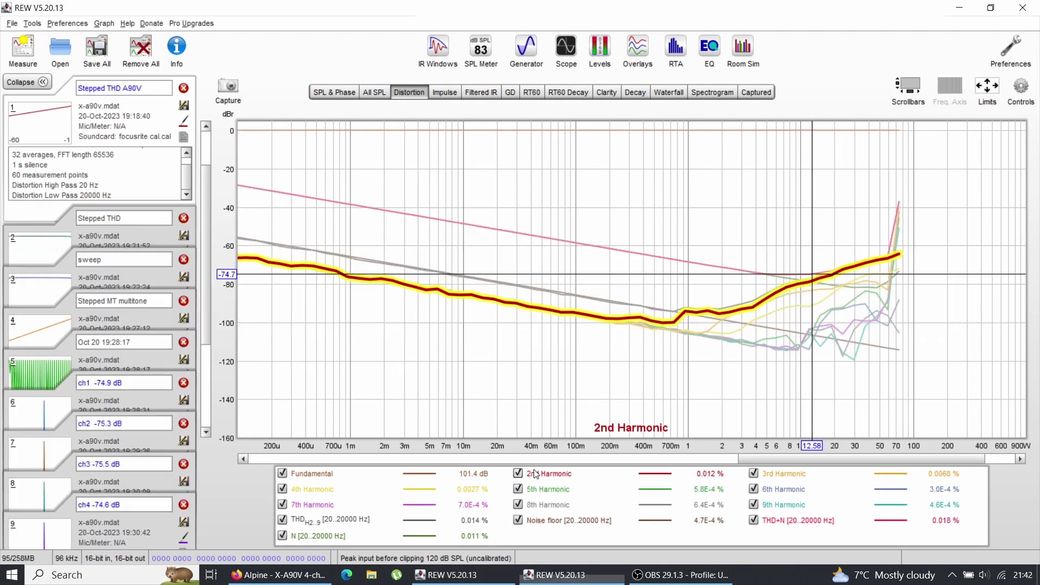
{"action": "key", "text": "alt+Tab"}
{"action": "key", "text": "alt+Tab"}
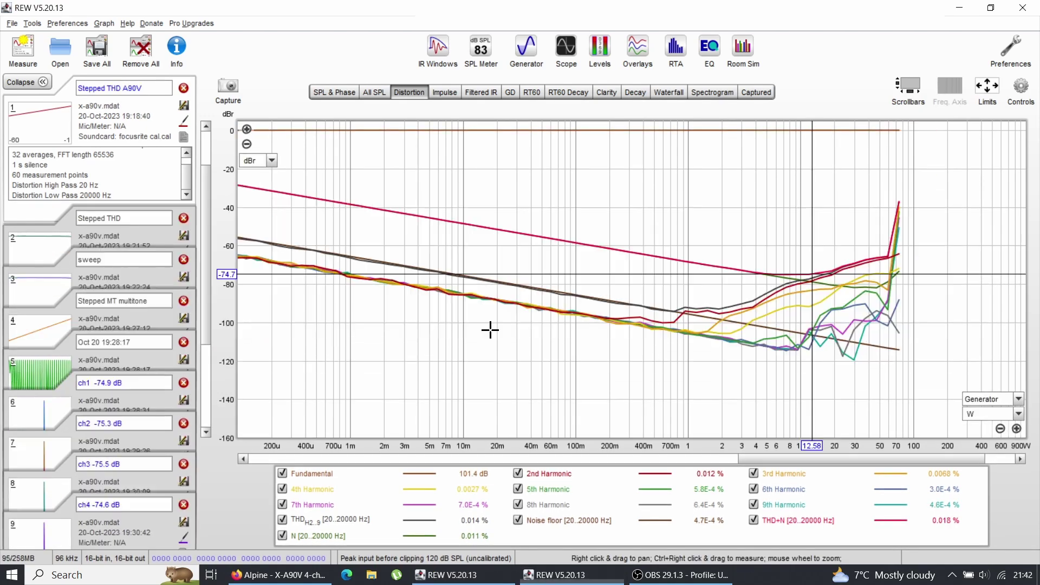
- Compare A90V Stepped THD with A70F Stepped THD 2ohm, reading values near 3.9 kHz and 1.94 kHz
{"action": "left_click", "coordinate": [55, 250]}
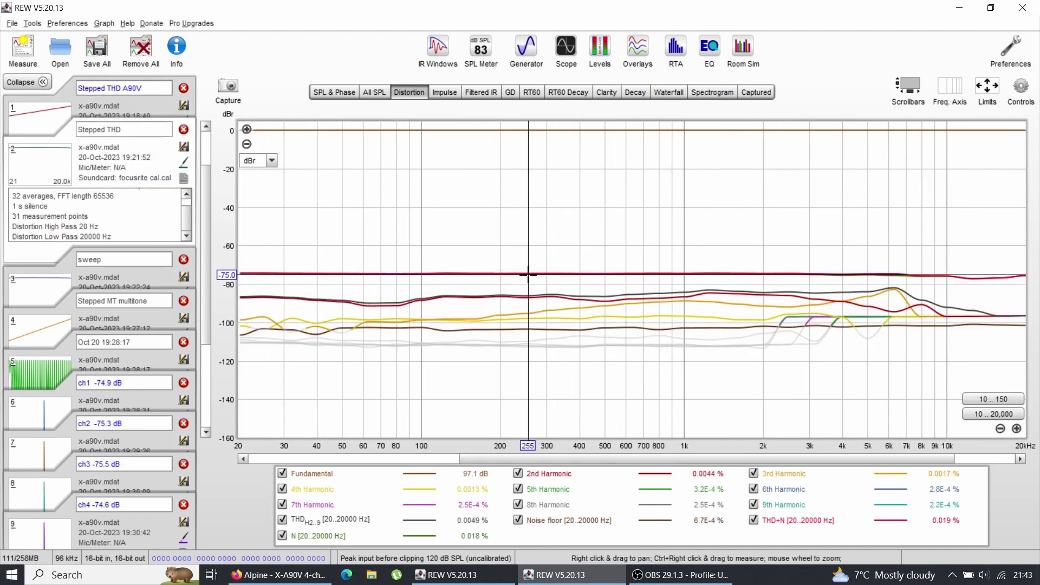
{"action": "key", "text": "alt+Tab"}
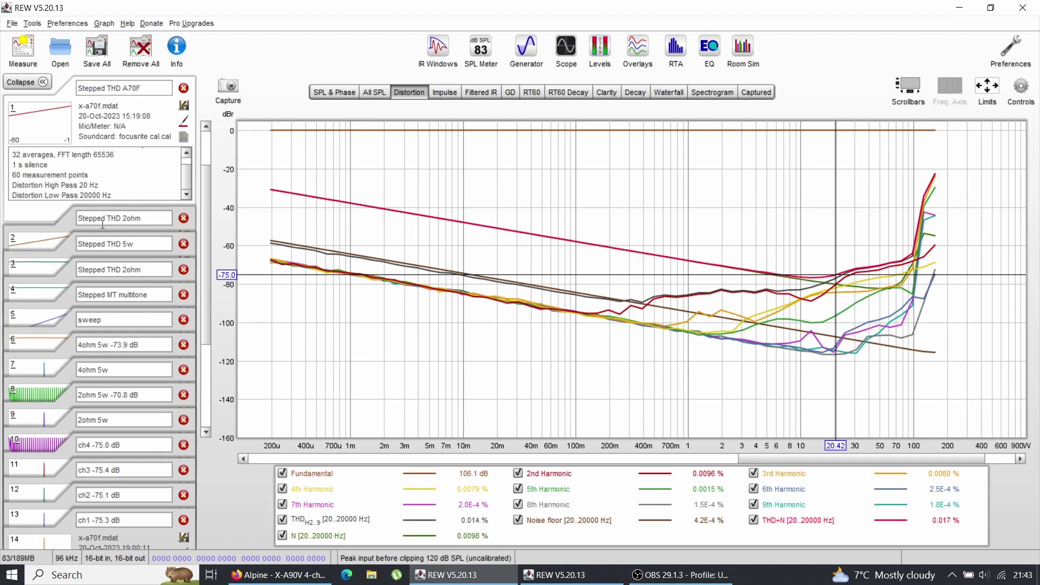
{"action": "left_click", "coordinate": [59, 268]}
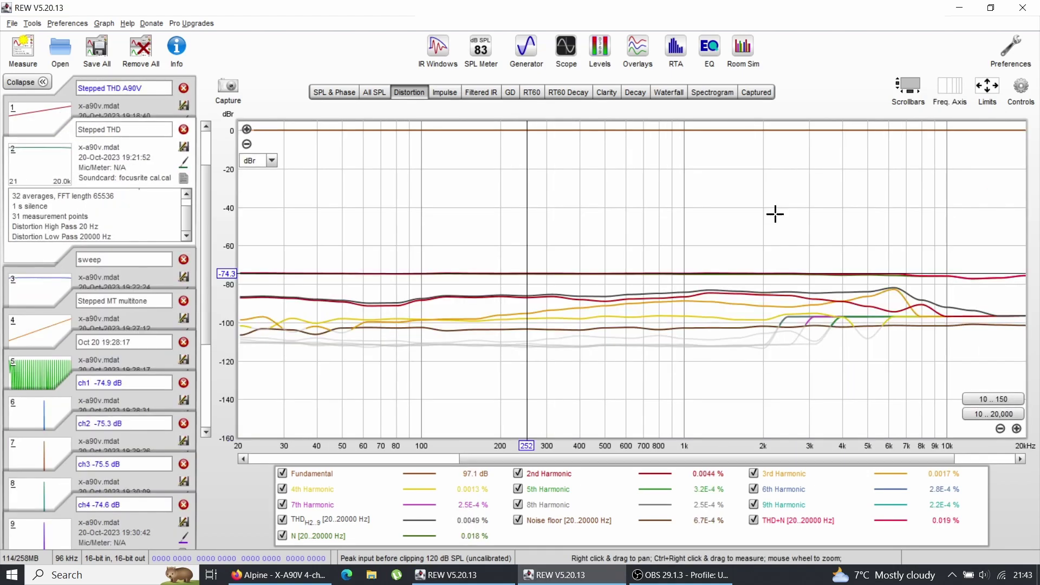
{"action": "key", "text": "alt+Tab"}
{"action": "key", "text": "alt+Tab"}
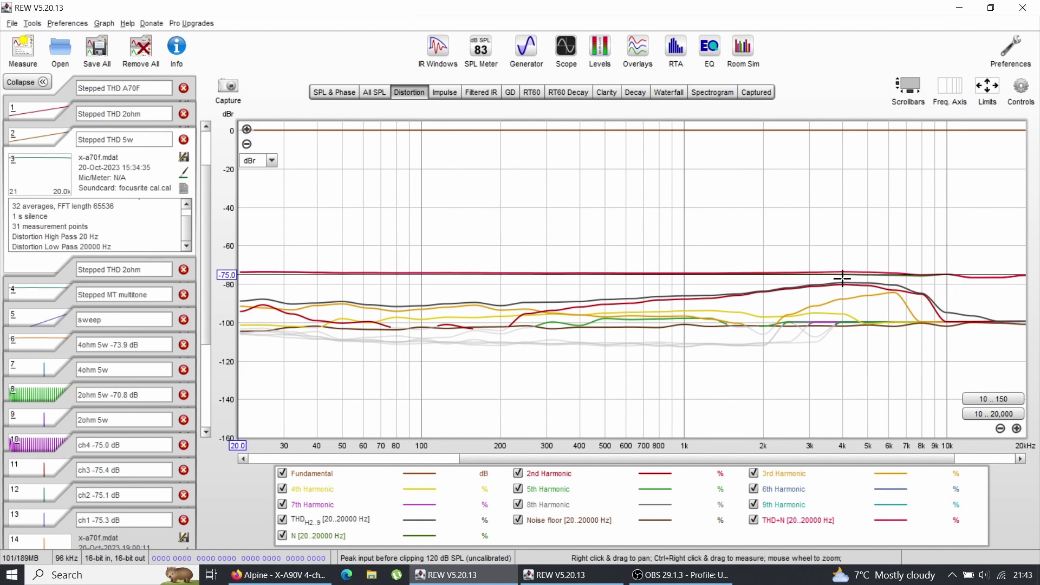
{"action": "left_click", "coordinate": [839, 283]}
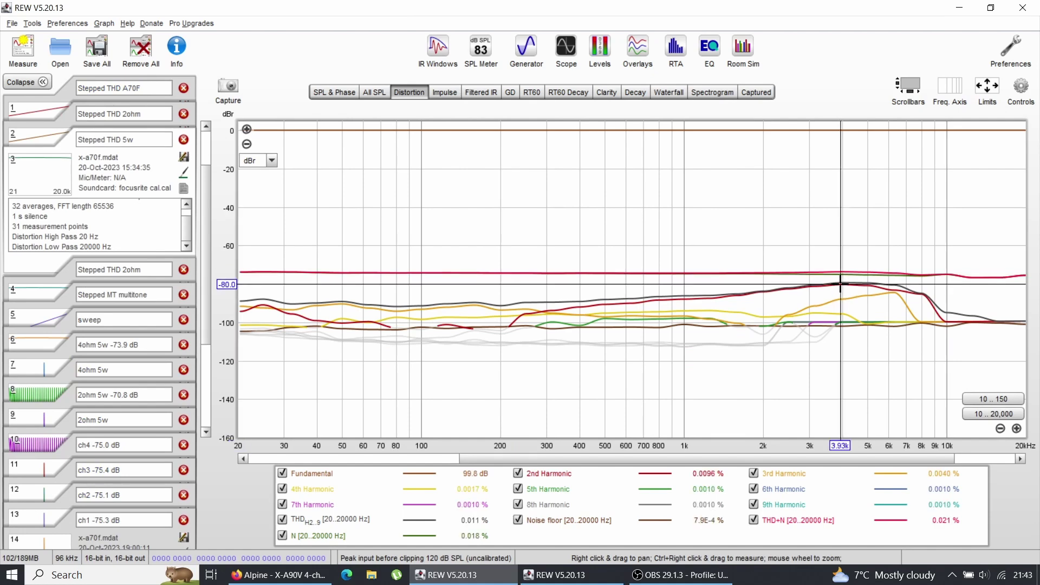
{"action": "key", "text": "alt+Tab"}
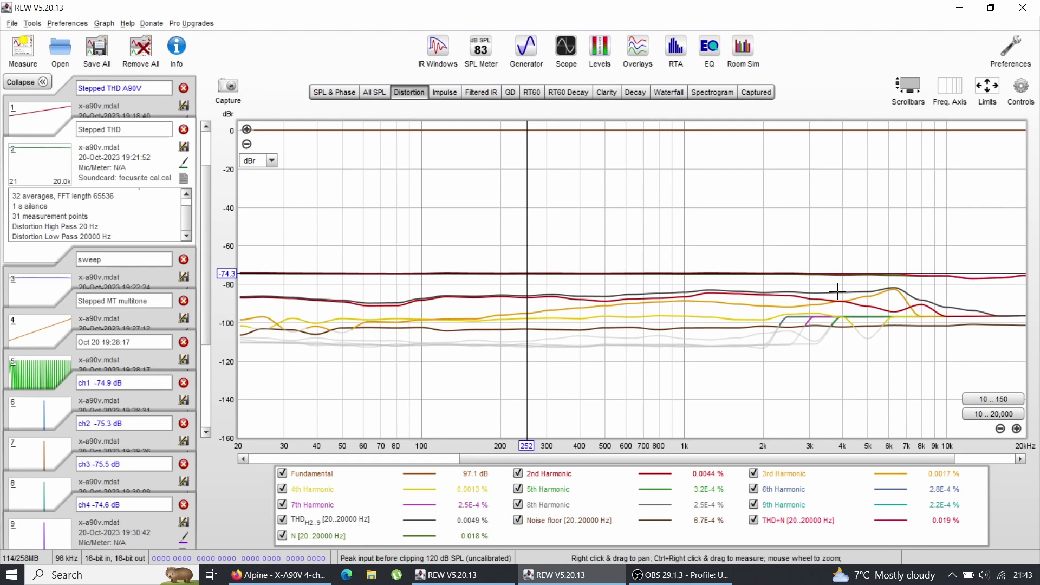
{"action": "left_click", "coordinate": [836, 291]}
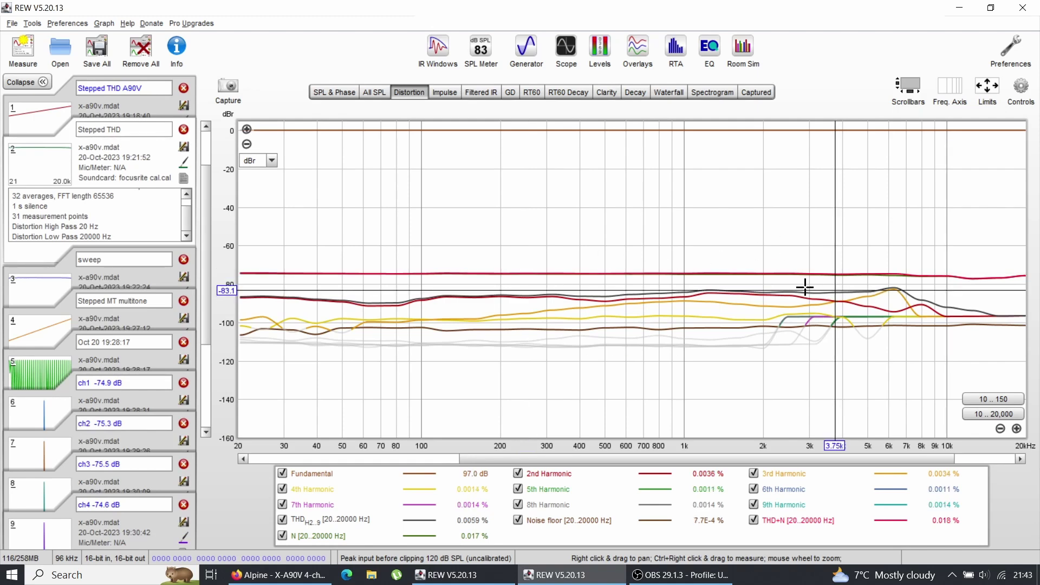
{"action": "left_click", "coordinate": [759, 275]}
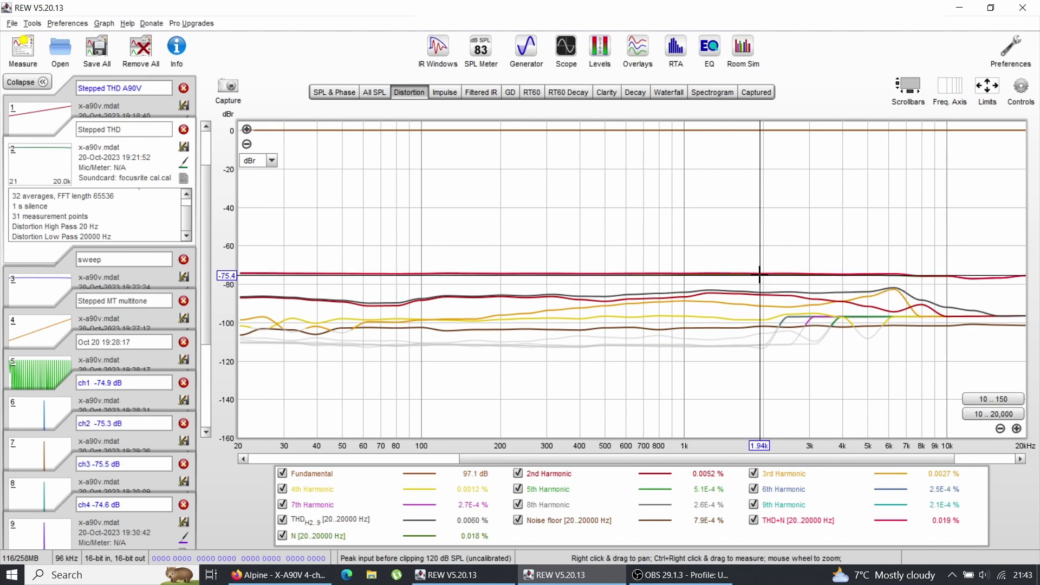
{"action": "key", "text": "alt+Tab"}
{"action": "key", "text": "alt+Tab"}
- View the Stepped MT multitone results, then the sweep measurement's distortion curves
{"action": "left_click", "coordinate": [76, 318]}
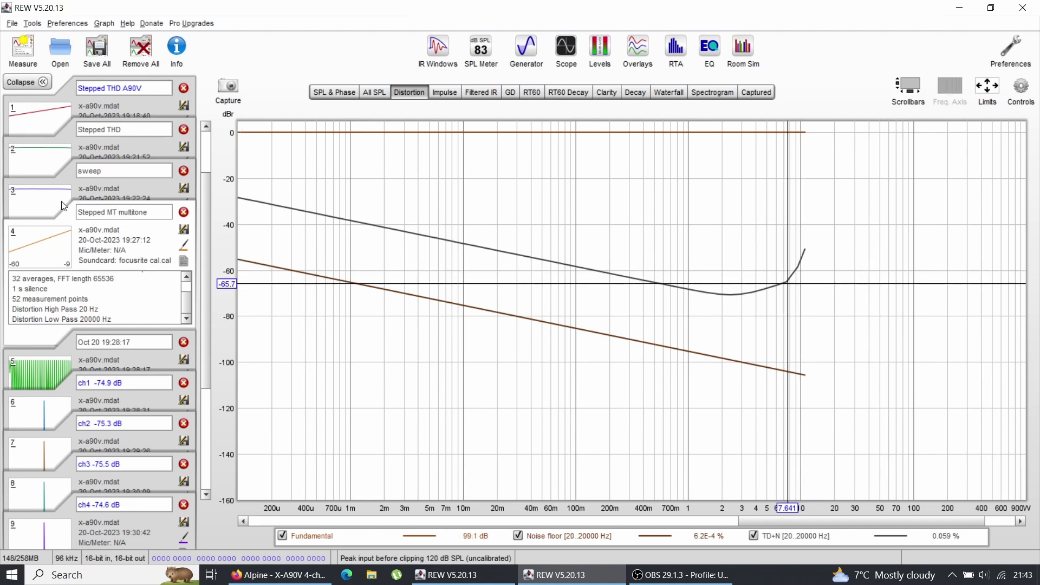
{"action": "left_click", "coordinate": [42, 211]}
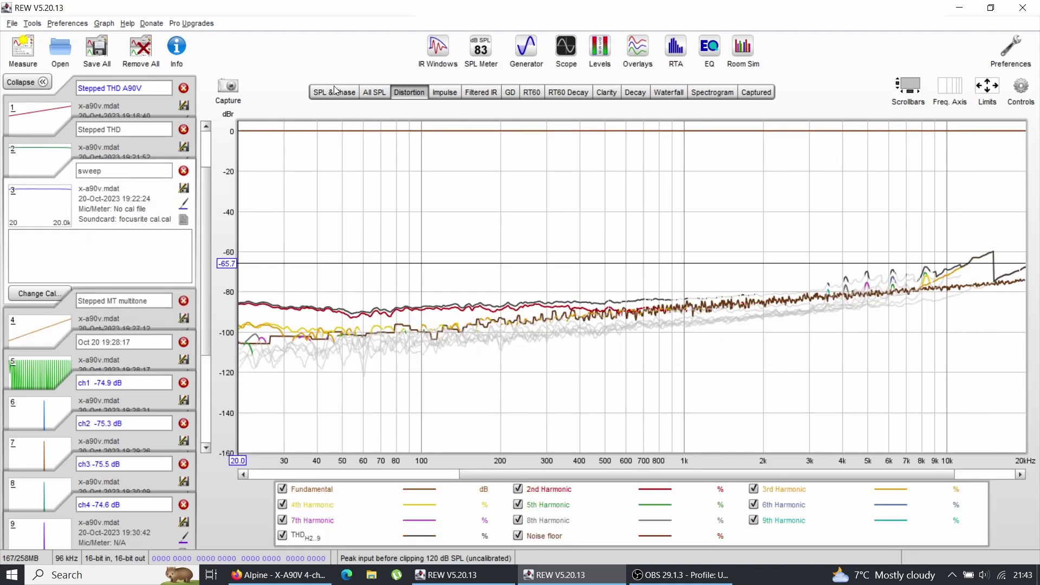
- Overlay all SPL curves in dBFS and clear the legend selections so only the sweep remains
{"action": "left_click", "coordinate": [367, 93]}
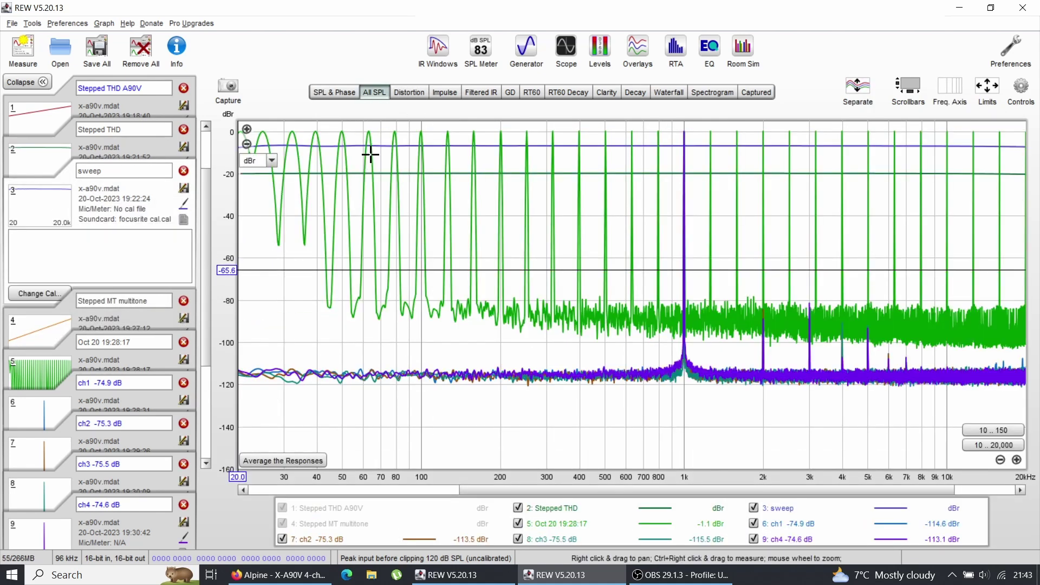
{"action": "left_click", "coordinate": [271, 161]}
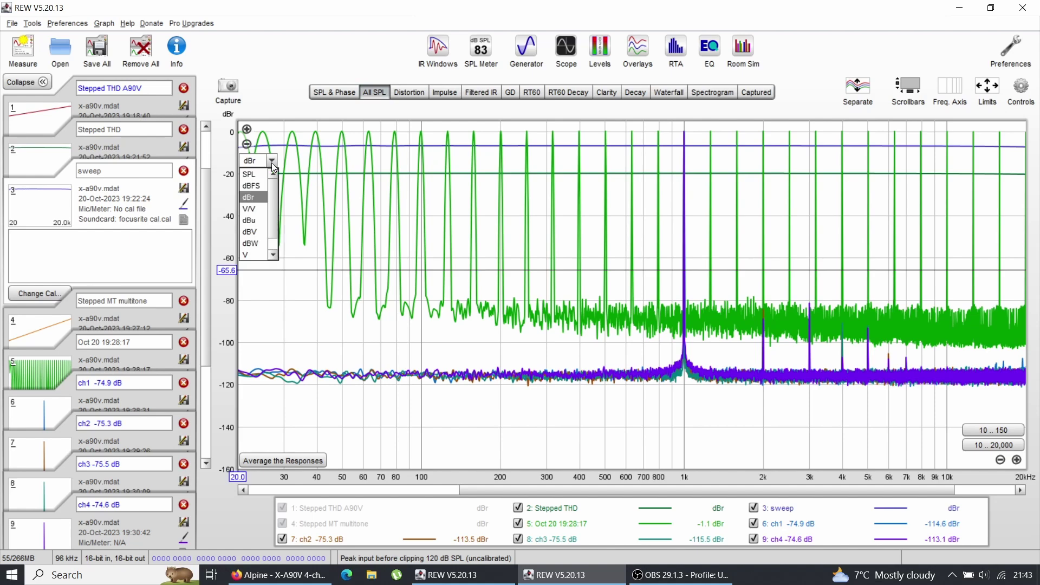
{"action": "left_click", "coordinate": [252, 185]}
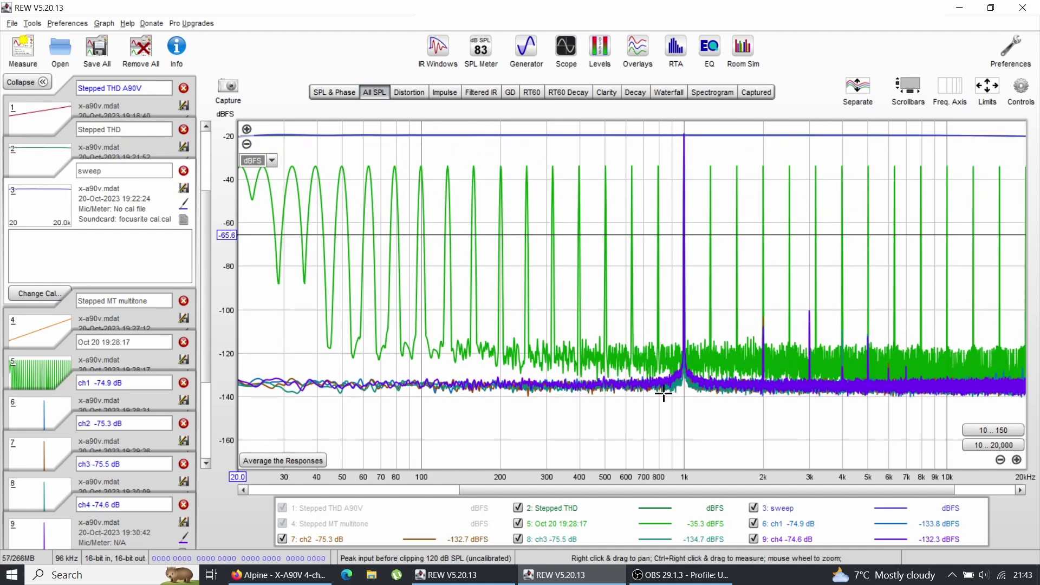
{"action": "right_click", "coordinate": [632, 535]}
{"action": "left_click", "coordinate": [651, 484]}
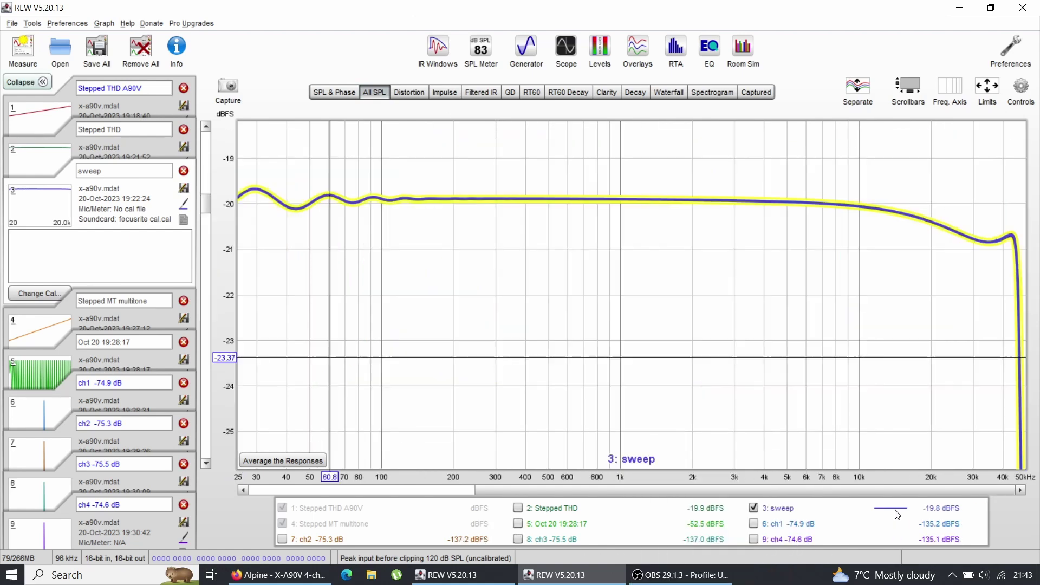
- Pan the axis out to 50 kHz and read sweep levels at 20 kHz, the top-end dip and 690 Hz
{"action": "left_click_drag", "start_coordinate": [721, 490], "coordinate": [875, 487]}
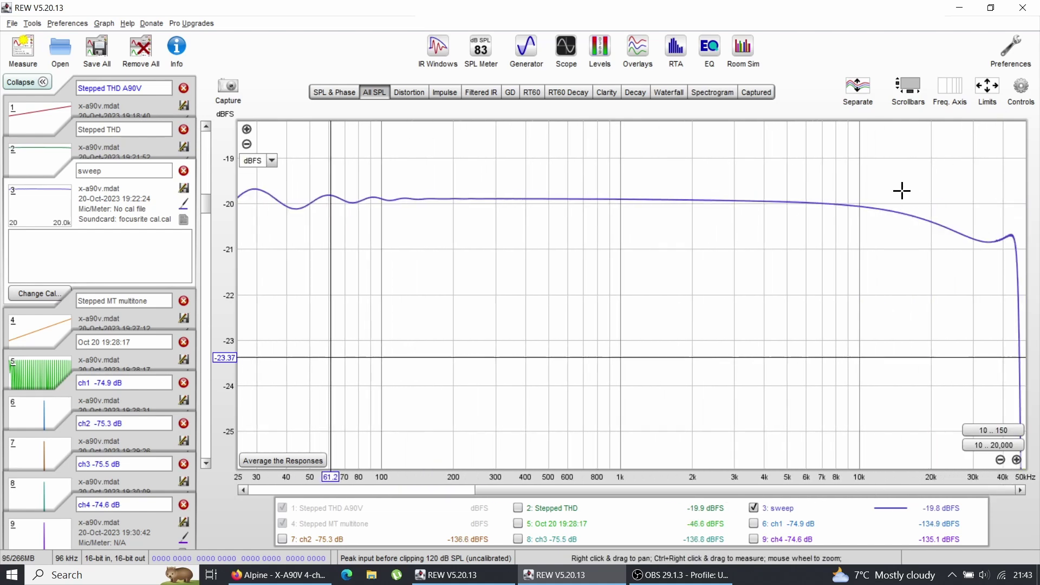
{"action": "left_click", "coordinate": [931, 221]}
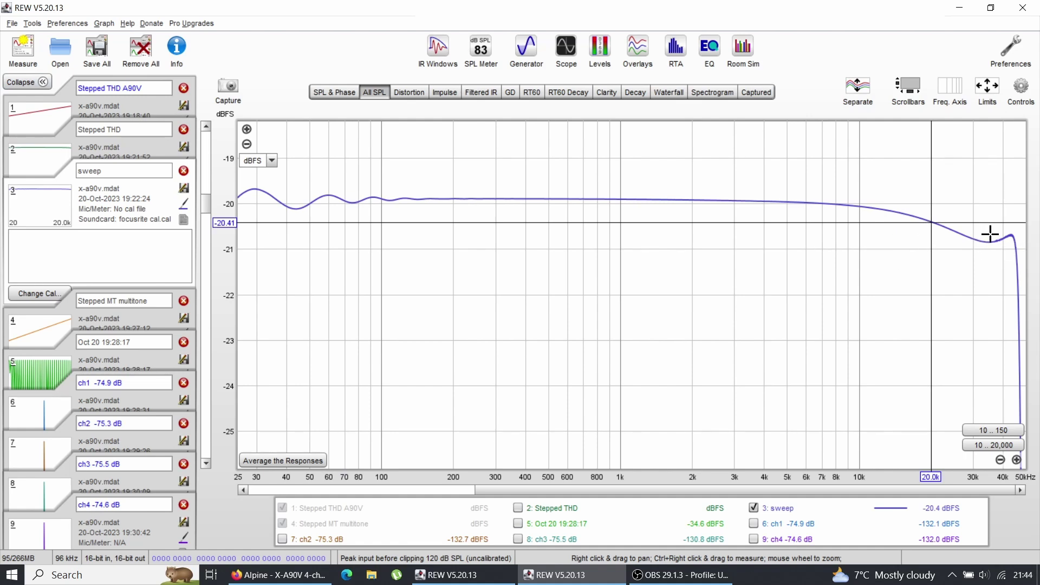
{"action": "mouse_move", "coordinate": [1003, 234]}
{"action": "left_mouse_down"}
{"action": "mouse_move", "coordinate": [1013, 236]}
{"action": "mouse_move", "coordinate": [956, 206]}
{"action": "mouse_move", "coordinate": [720, 200]}
{"action": "mouse_move", "coordinate": [997, 238]}
{"action": "left_mouse_up"}
{"action": "left_click", "coordinate": [582, 240]}
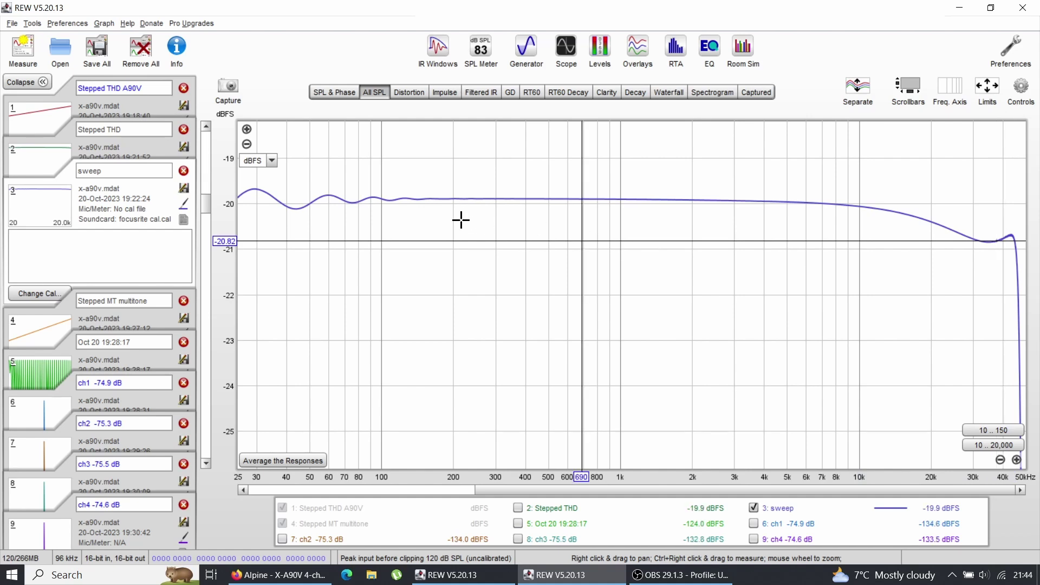
- Limit the graph to 20 Hz–20 kHz and 0 to −160 dBFS, and hide the sweep trace
{"action": "left_click", "coordinate": [986, 88]}
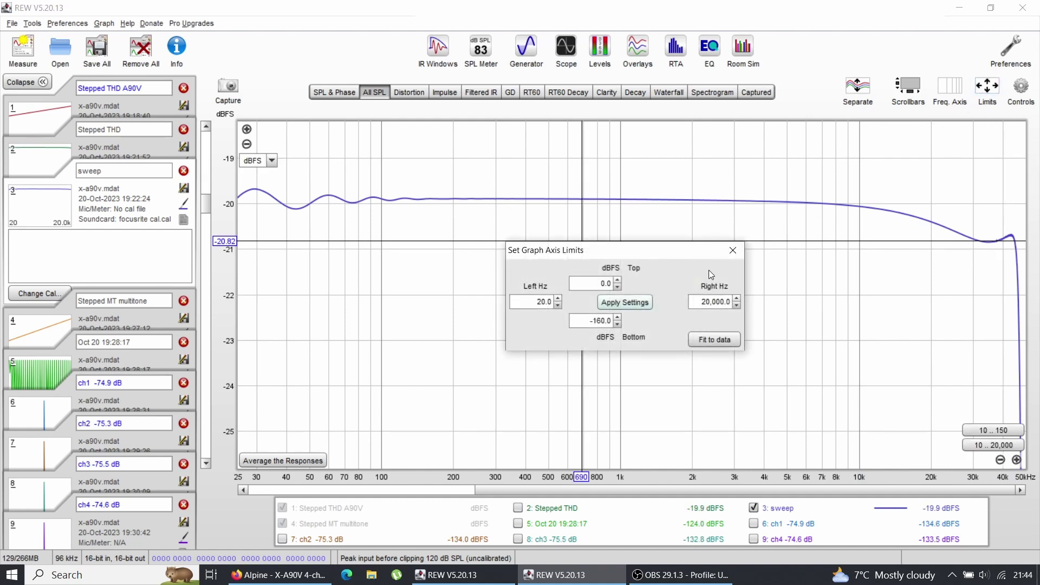
{"action": "left_click", "coordinate": [638, 302]}
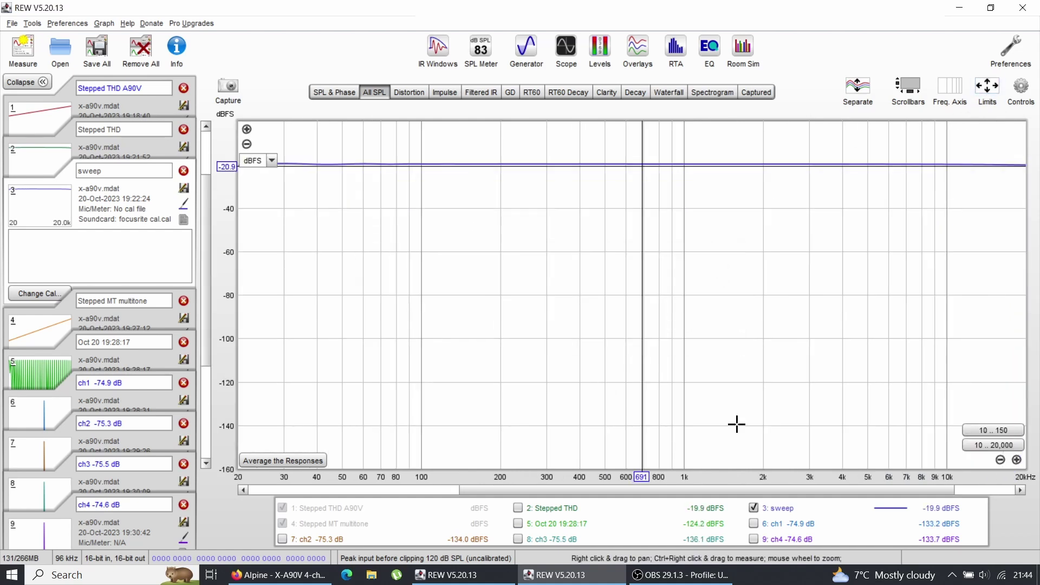
{"action": "left_click", "coordinate": [754, 508]}
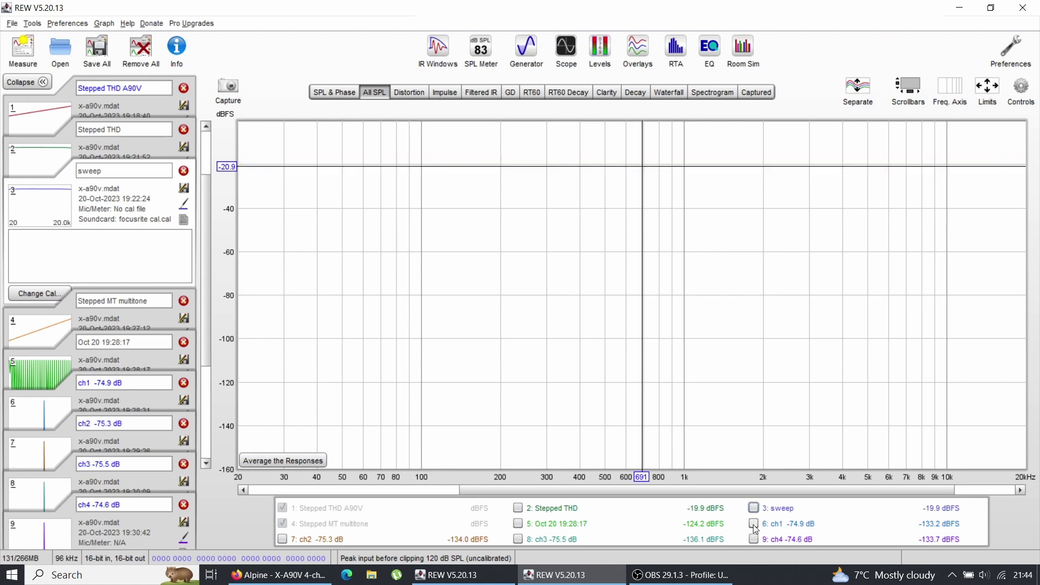
- View the ch1, ch2, ch3 and ch4 spectra one at a time by toggling their legend entries
{"action": "left_click", "coordinate": [753, 523]}
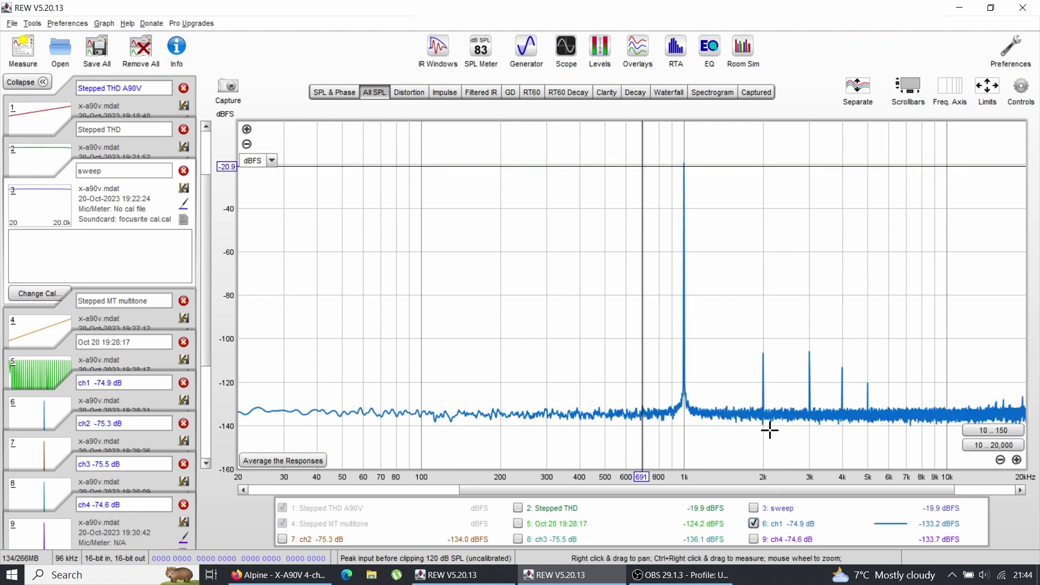
{"action": "left_click", "coordinate": [753, 523]}
{"action": "left_click", "coordinate": [753, 539]}
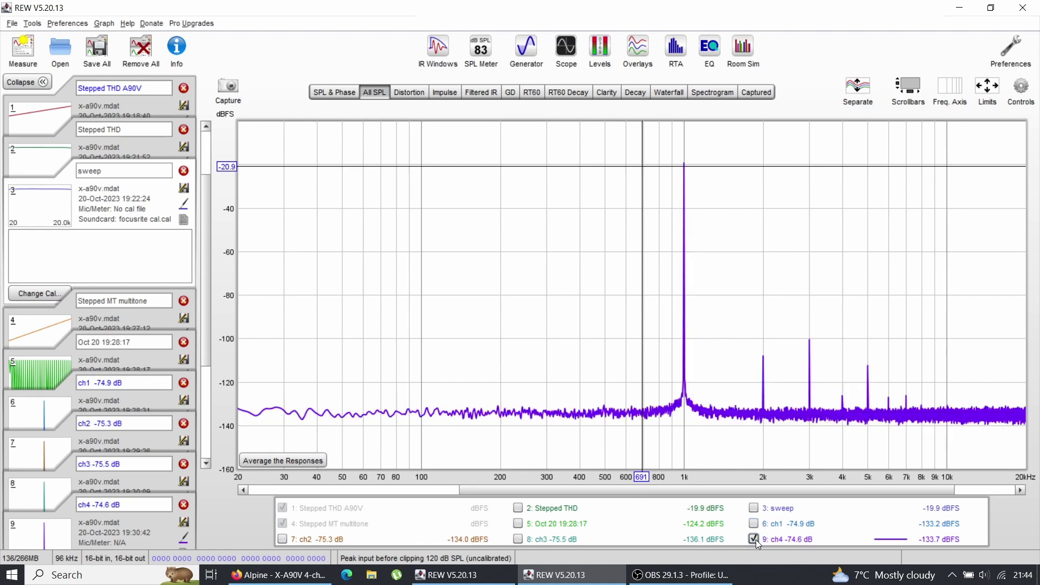
{"action": "left_click", "coordinate": [754, 539]}
{"action": "left_click", "coordinate": [564, 541]}
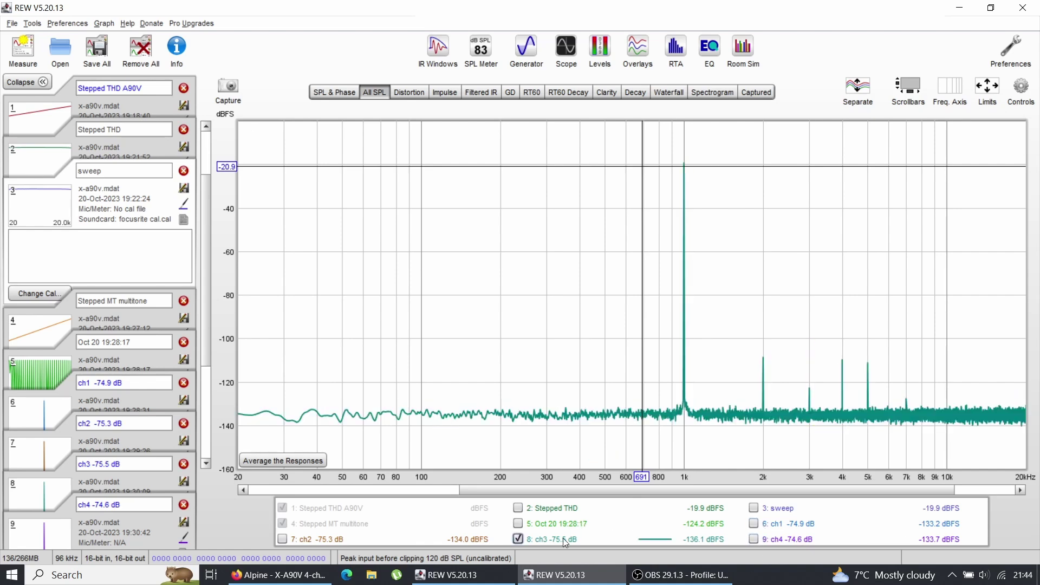
{"action": "left_click", "coordinate": [565, 542]}
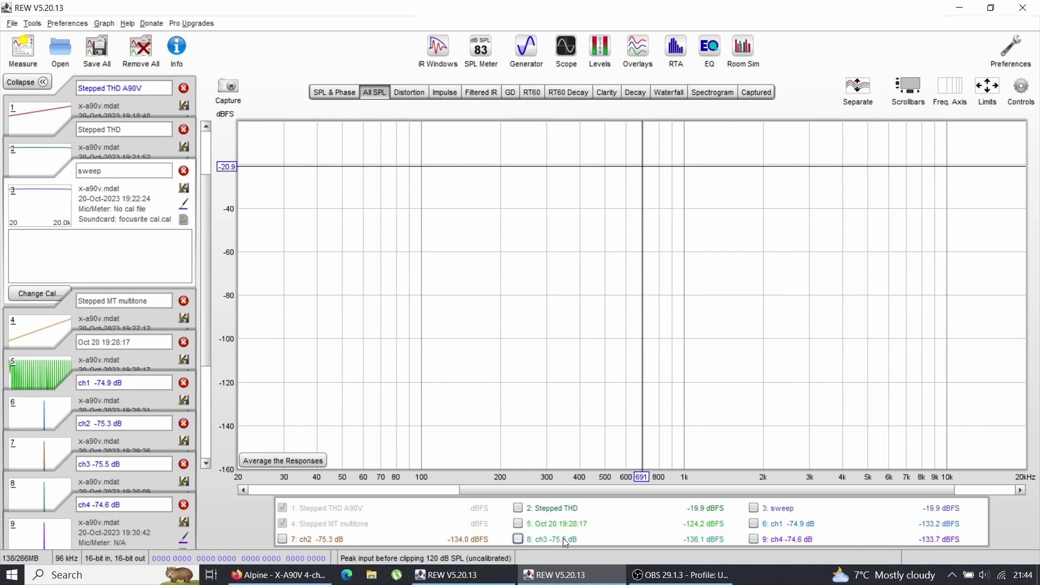
{"action": "left_click", "coordinate": [338, 539]}
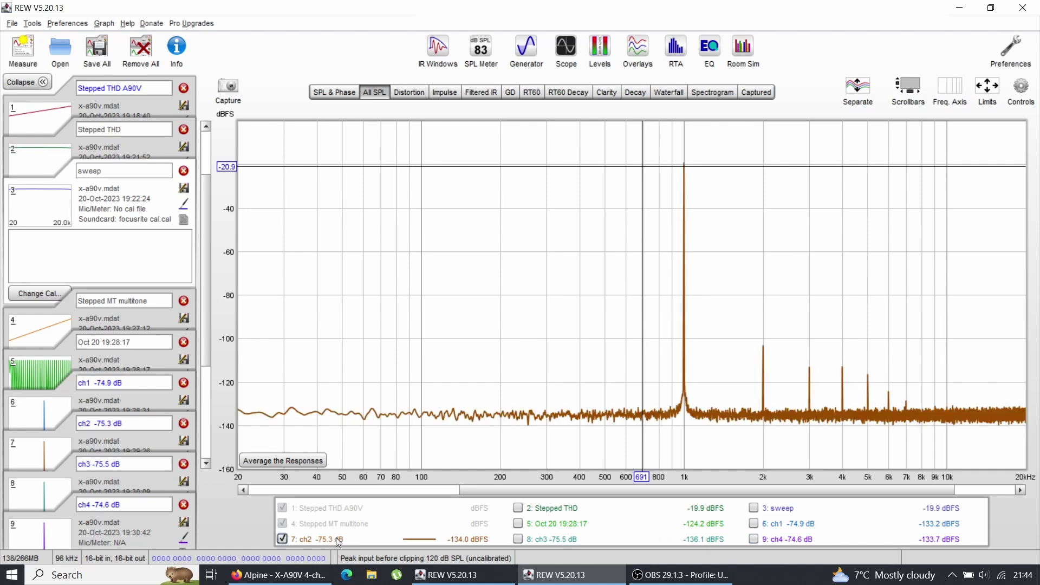
{"action": "left_click", "coordinate": [518, 538]}
{"action": "left_click", "coordinate": [518, 538]}
{"action": "left_click", "coordinate": [314, 543]}
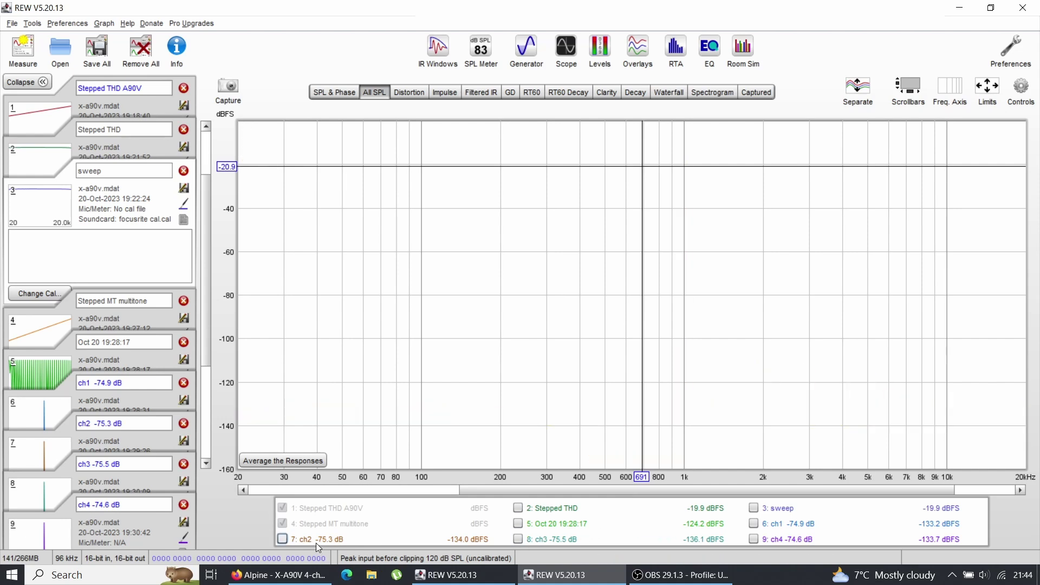
{"action": "left_click", "coordinate": [324, 542]}
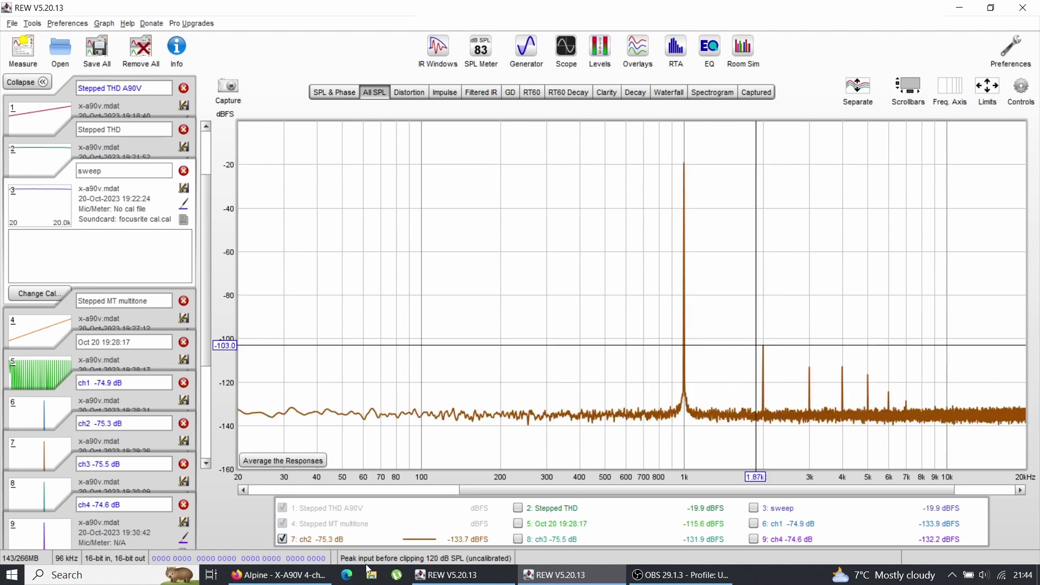
{"action": "left_click", "coordinate": [345, 544]}
{"action": "left_click", "coordinate": [519, 538]}
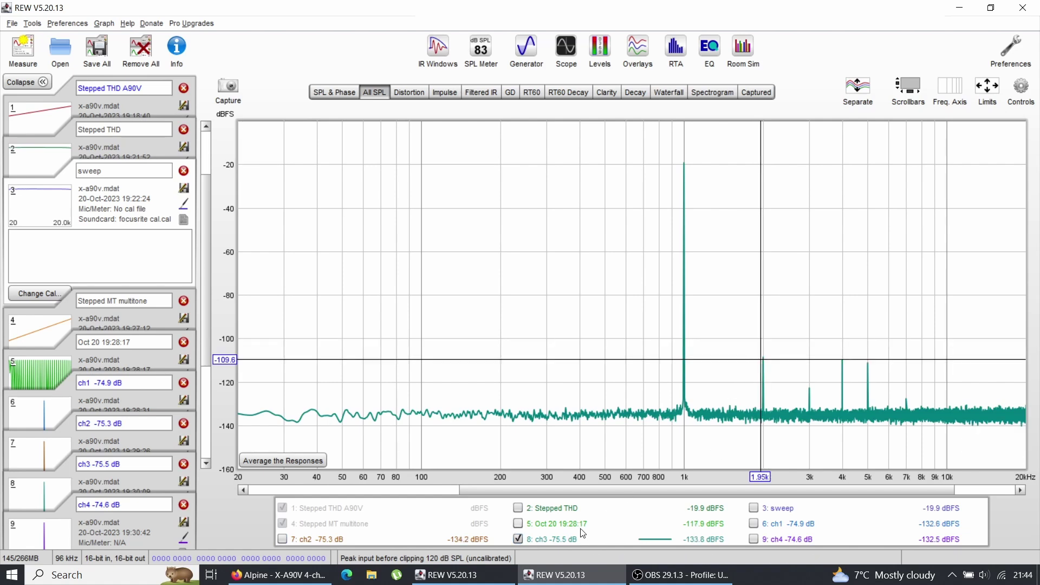
{"action": "left_click", "coordinate": [518, 539]}
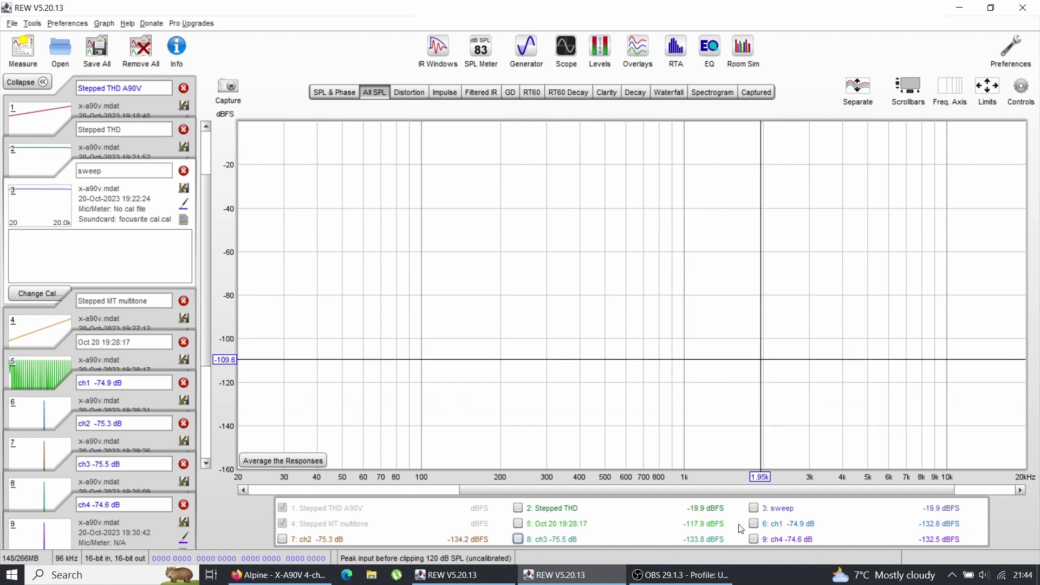
{"action": "left_click", "coordinate": [752, 524]}
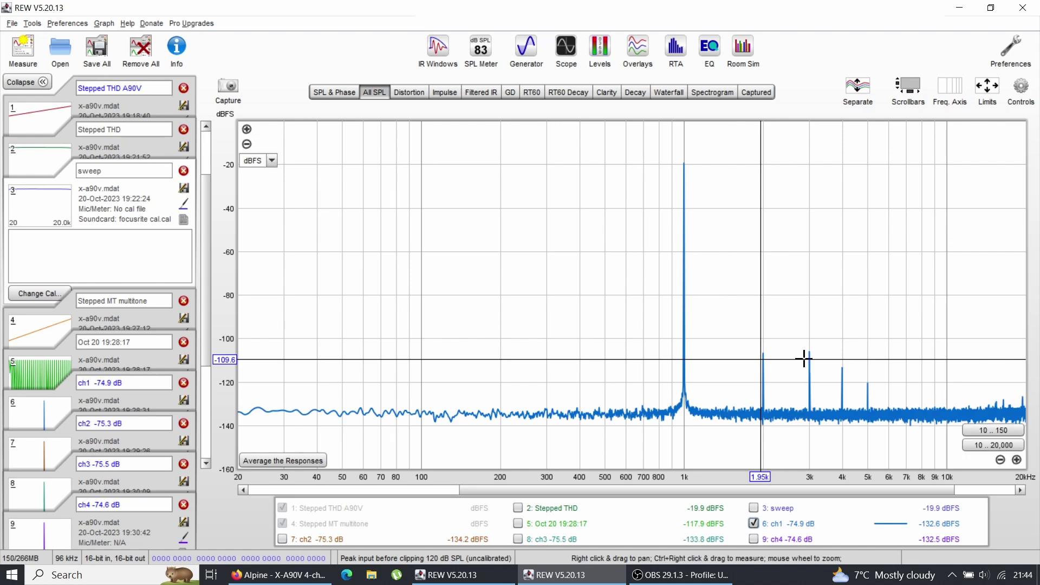
{"action": "left_click", "coordinate": [752, 523]}
- Overlay the ch4, ch3, ch2 and ch1 spectra together on the graph
{"action": "left_click", "coordinate": [752, 538]}
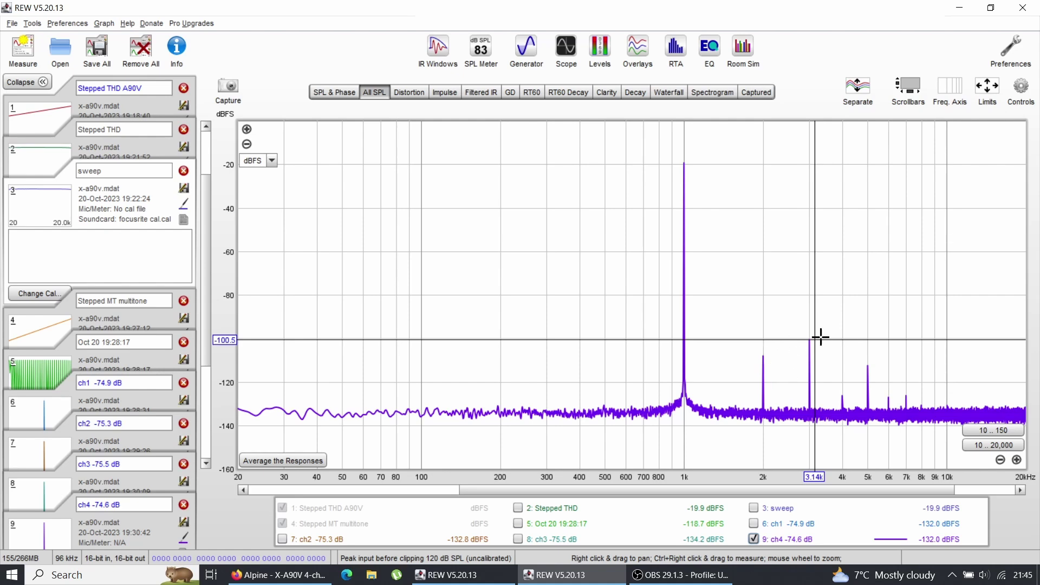
{"action": "left_click", "coordinate": [518, 539]}
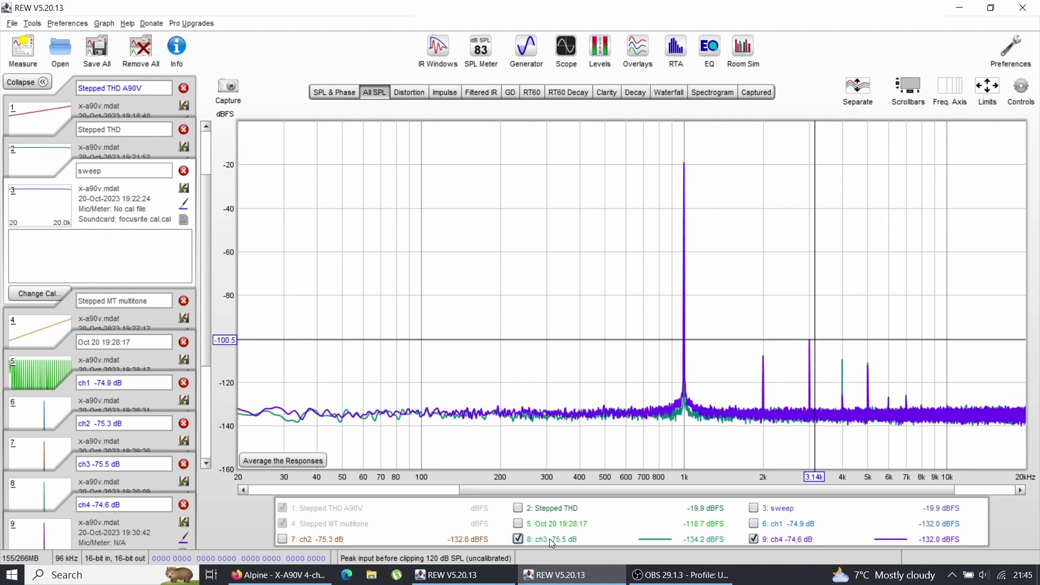
{"action": "left_click", "coordinate": [339, 540]}
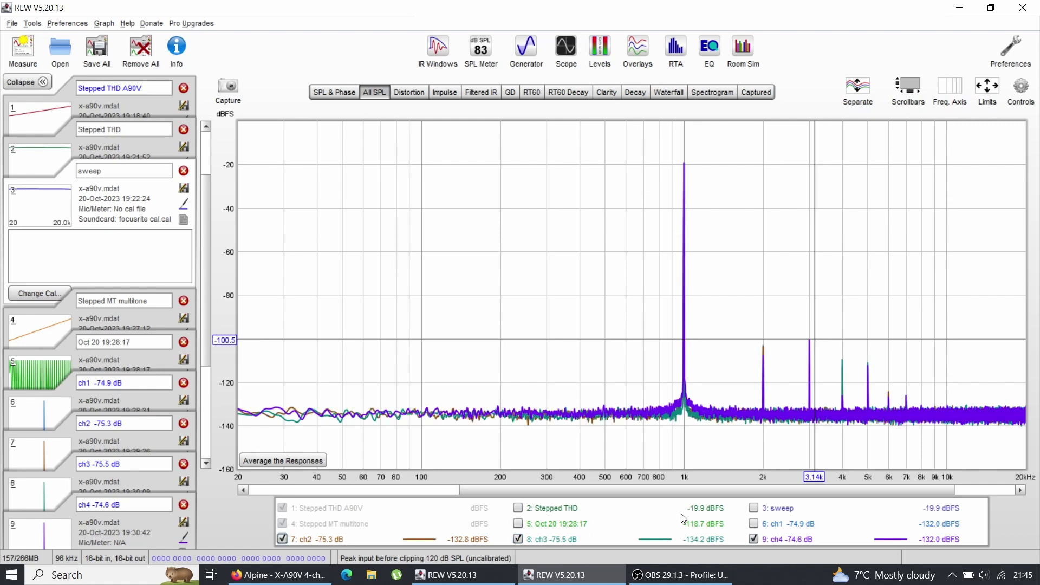
{"action": "left_click", "coordinate": [753, 524]}
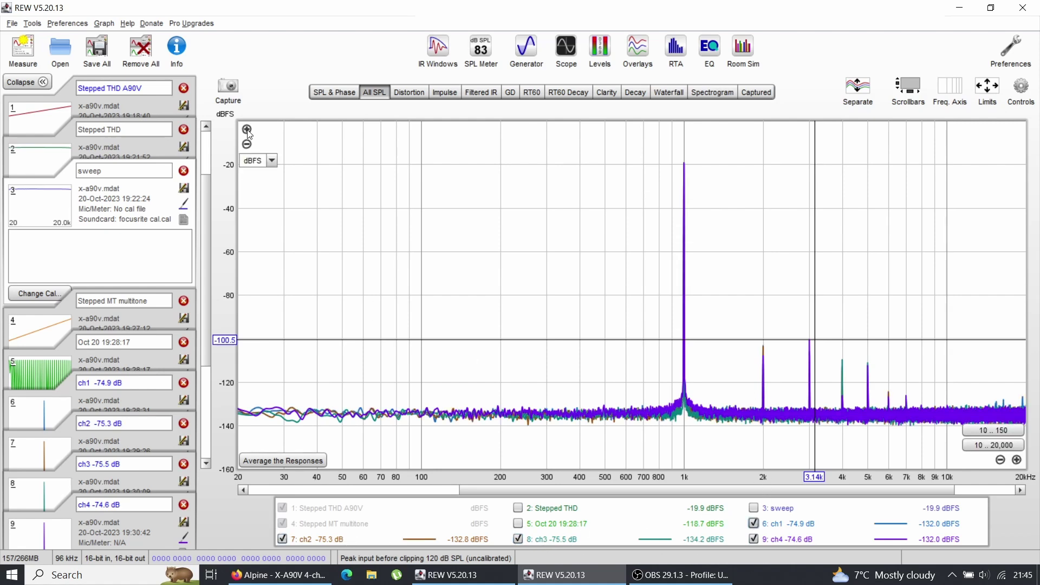
- Switch the X-A90V channel spectra to dBr and place the cursor on the ~3 kHz third harmonic
{"action": "left_click", "coordinate": [272, 160]}
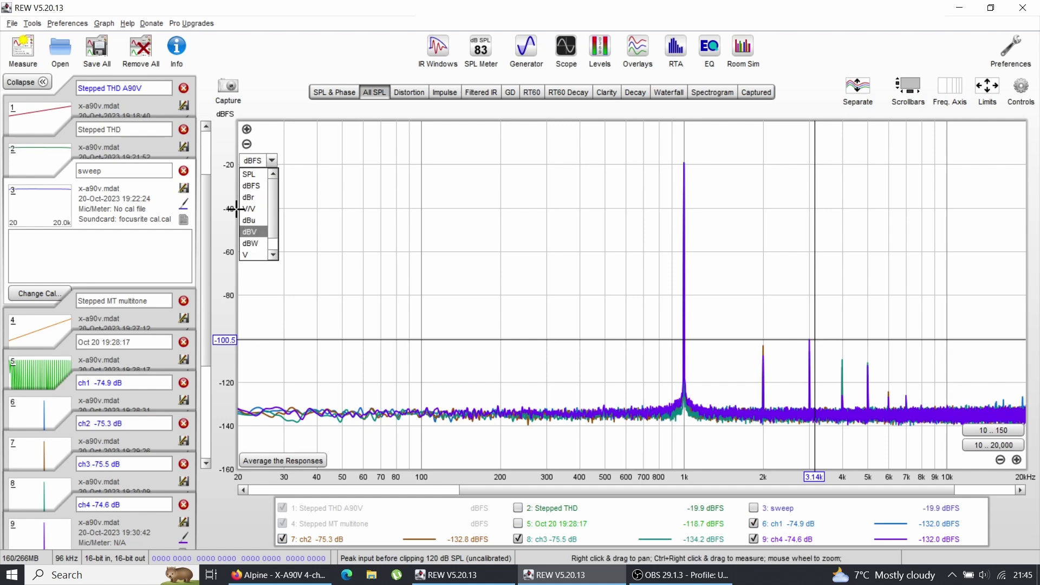
{"action": "left_click", "coordinate": [249, 198]}
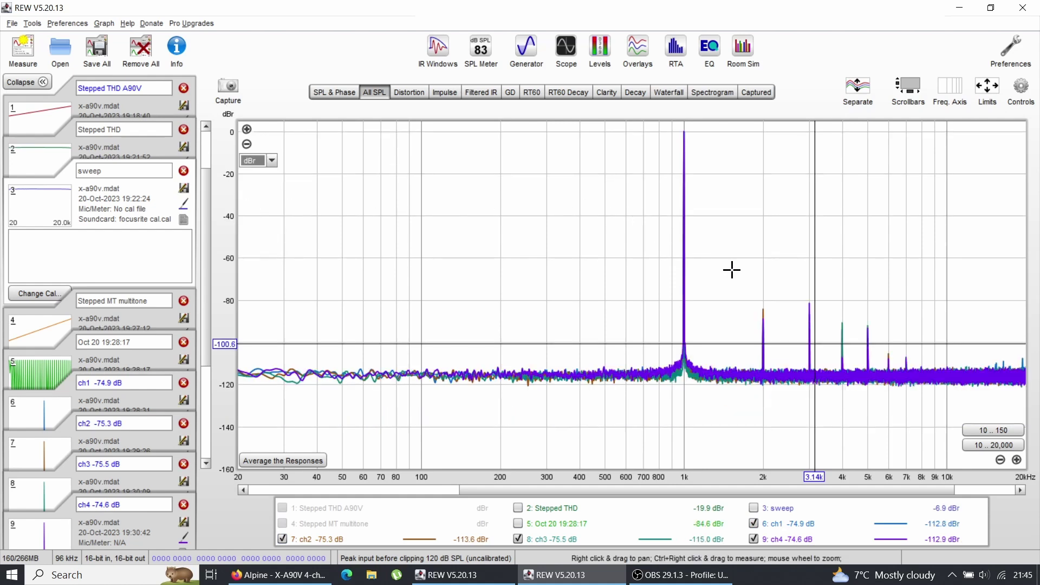
{"action": "left_click_drag", "start_coordinate": [731, 270], "coordinate": [813, 303]}
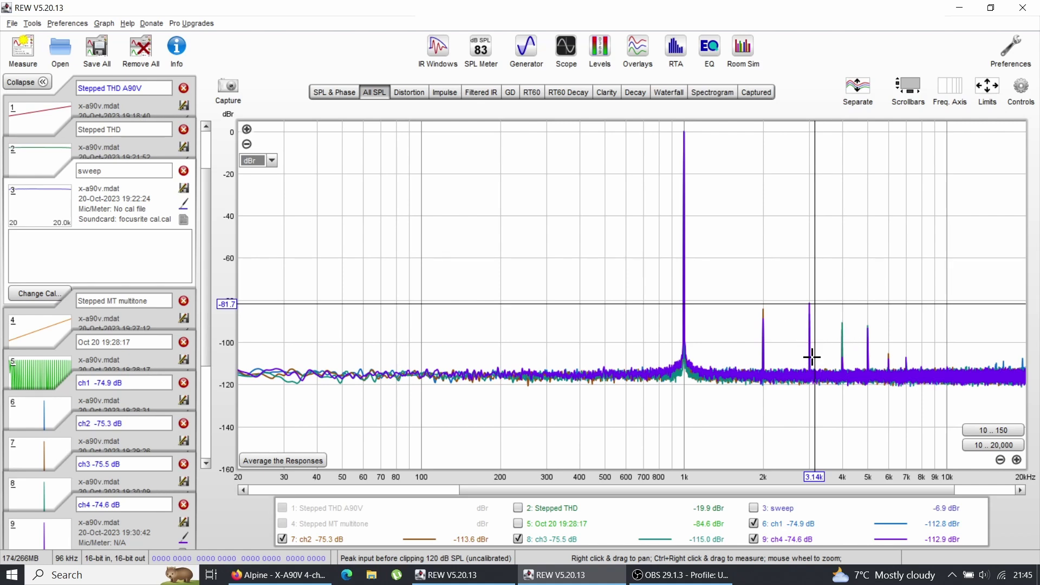
- In the X-A70F window, show the All SPL overlay with every spectrum hidden
{"action": "key", "text": "alt+Tab"}
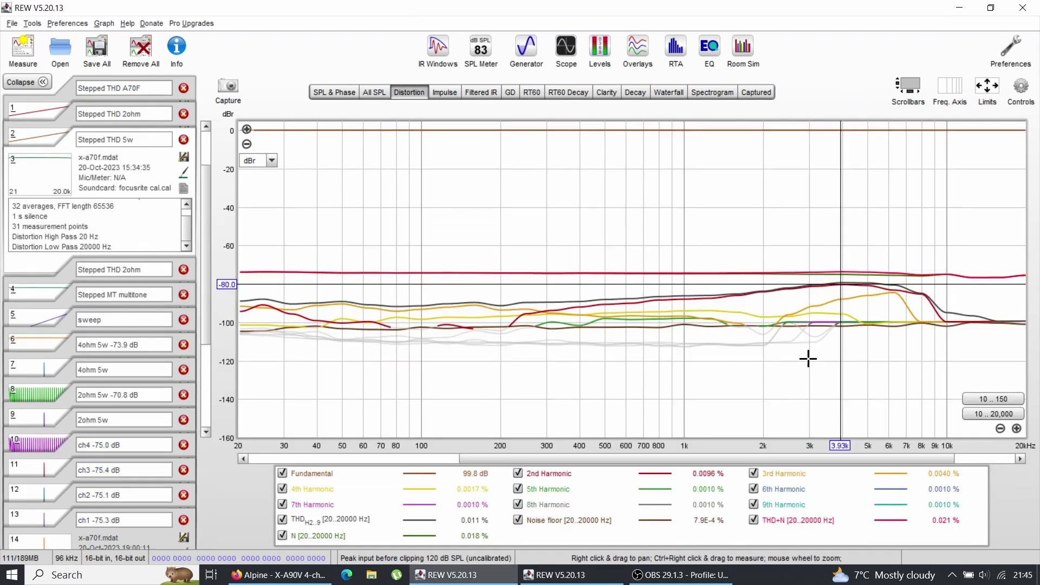
{"action": "left_click", "coordinate": [373, 87]}
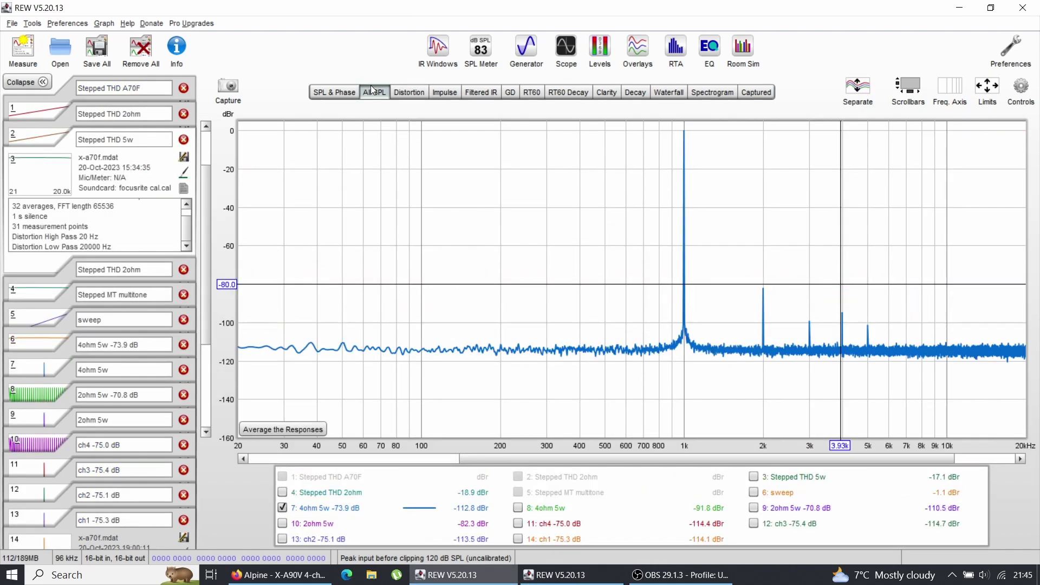
{"action": "right_click", "coordinate": [683, 507]}
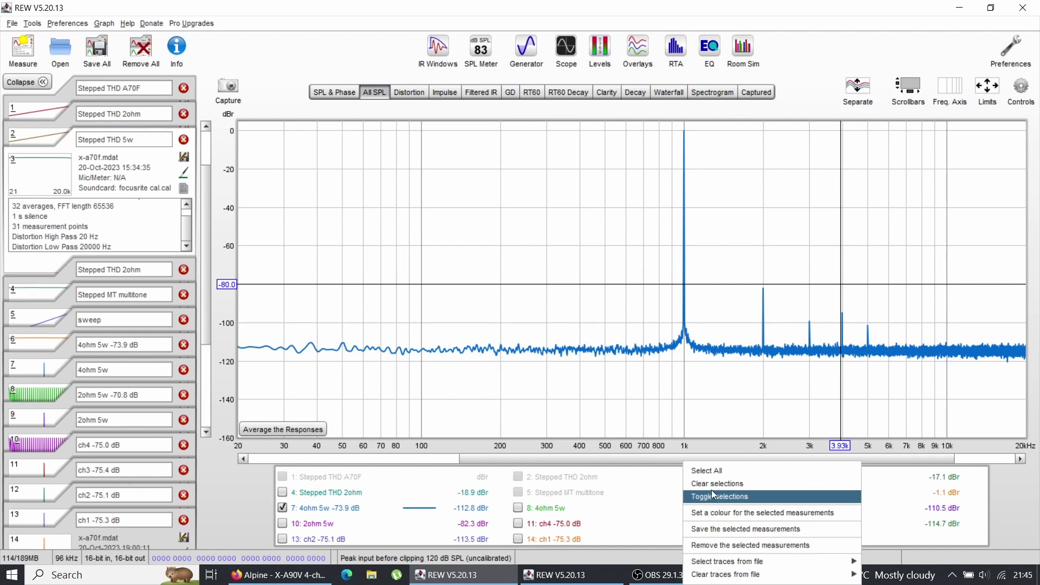
{"action": "left_click", "coordinate": [711, 496]}
- Compare the X-A70F ch3, ch4, ch1 and ch2 1 kHz spectra one at a time
{"action": "left_click", "coordinate": [762, 524]}
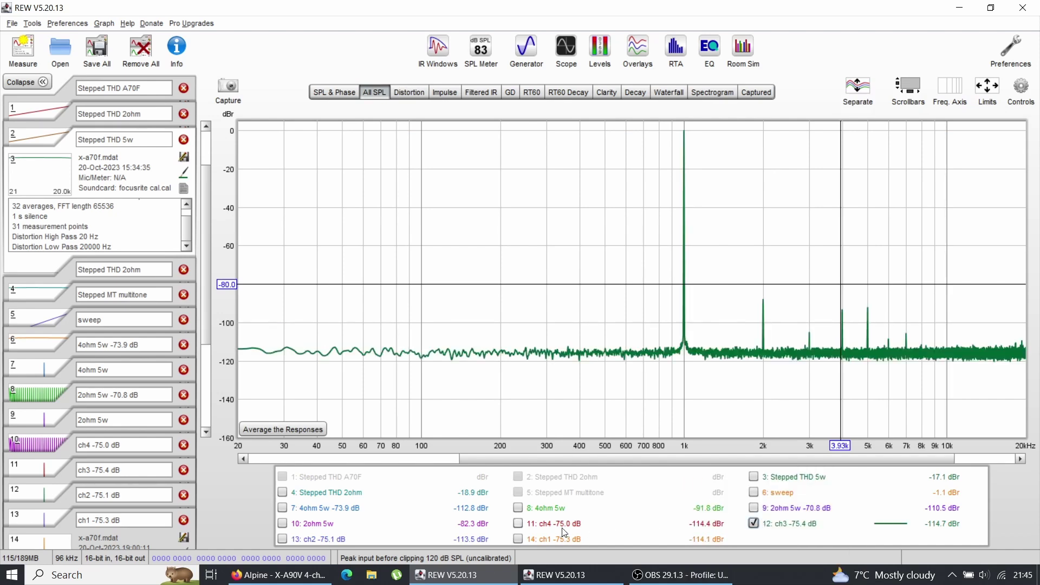
{"action": "left_click", "coordinate": [532, 529]}
{"action": "left_click", "coordinate": [533, 530]}
{"action": "left_click", "coordinate": [533, 529]}
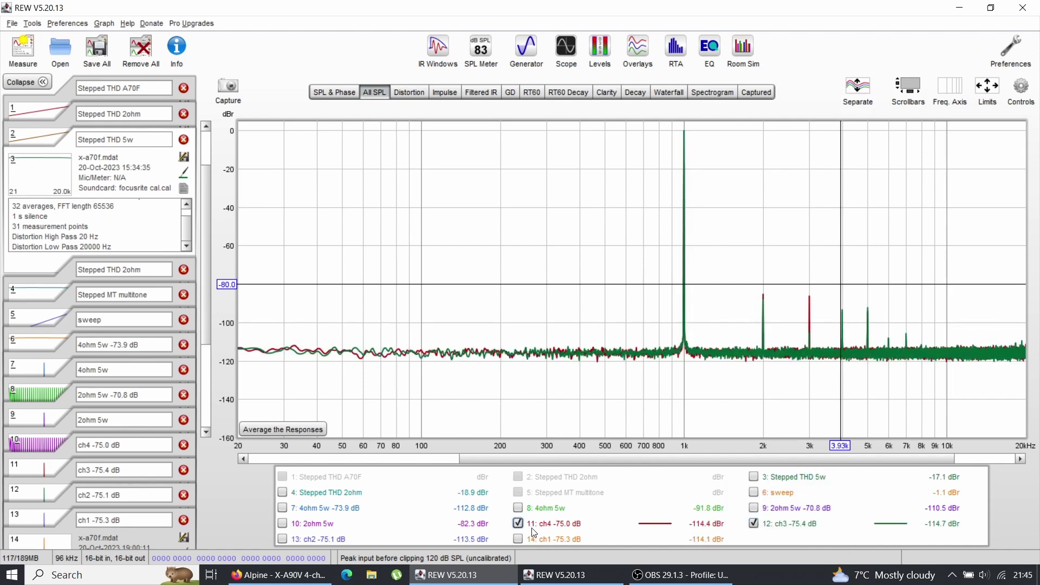
{"action": "left_click", "coordinate": [532, 529]}
{"action": "left_click", "coordinate": [530, 540]}
{"action": "left_click", "coordinate": [529, 537]}
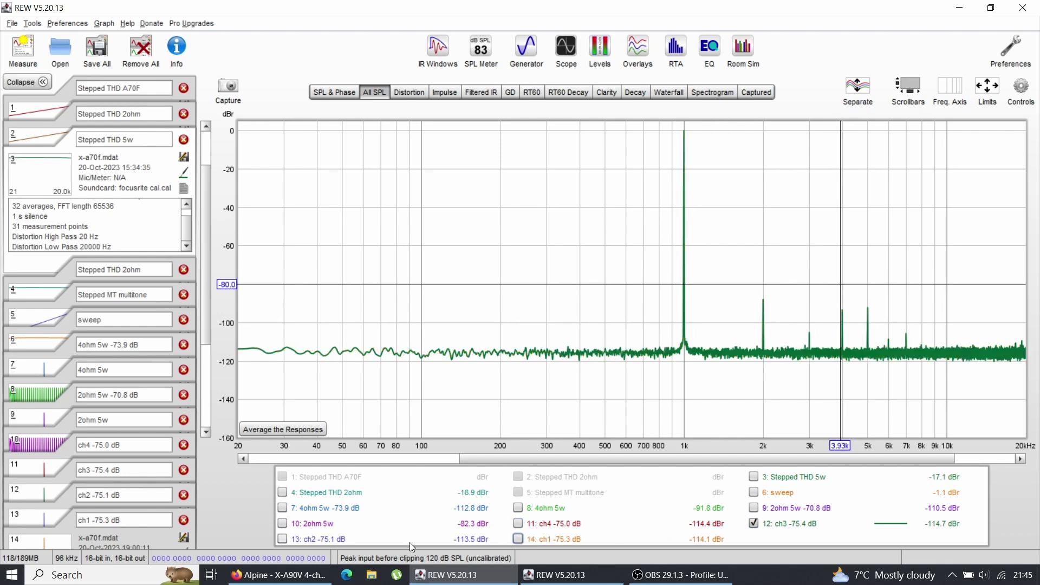
{"action": "left_click", "coordinate": [297, 543]}
{"action": "left_click", "coordinate": [298, 543]}
{"action": "left_click", "coordinate": [298, 543]}
{"action": "left_click", "coordinate": [298, 543]}
- Back in the X-A90V window, hide all four channel spectra (ch1–ch4)
{"action": "key", "text": "alt+Tab"}
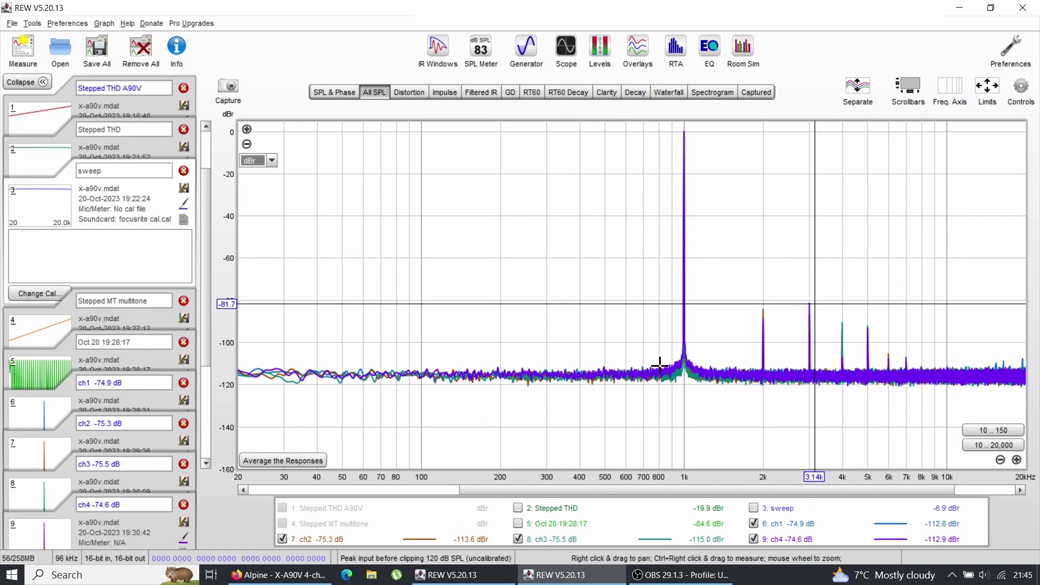
{"action": "left_click", "coordinate": [753, 523]}
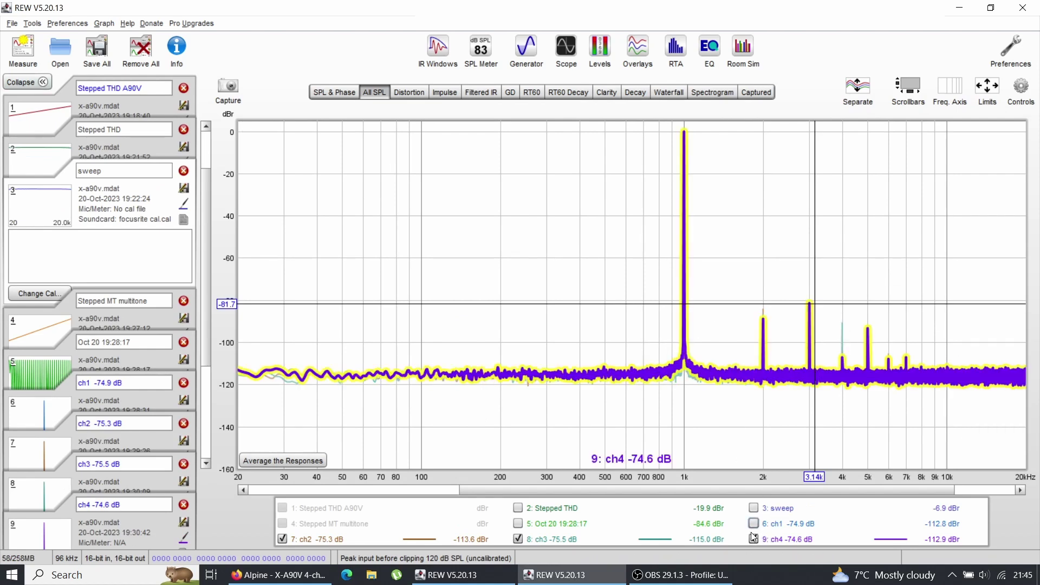
{"action": "left_click", "coordinate": [753, 538]}
{"action": "left_click", "coordinate": [538, 544]}
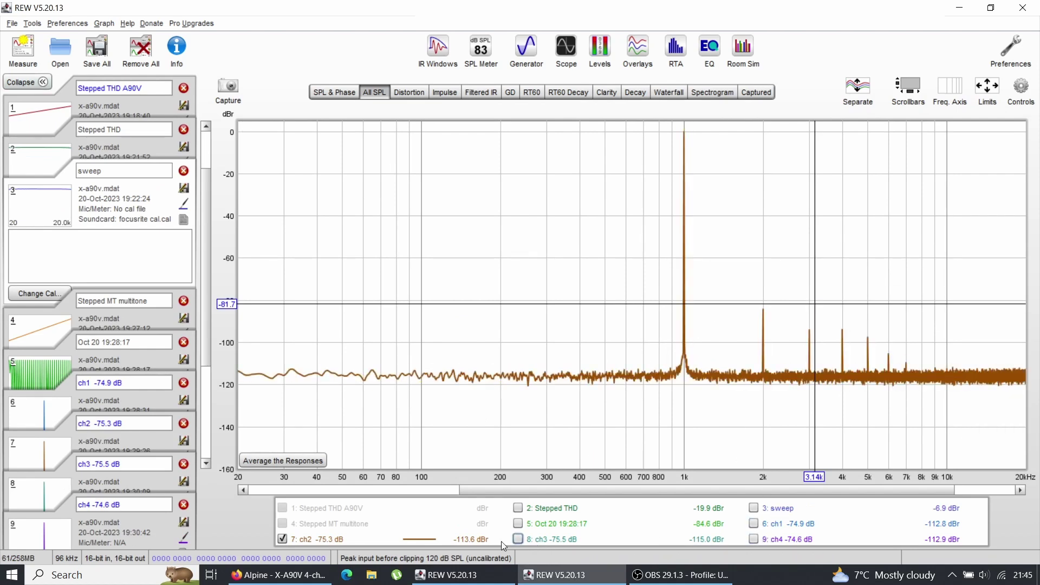
{"action": "left_click", "coordinate": [297, 542]}
- Show the ch2 spectrum and overlay ch3, ch4 and ch1 on it in turn
{"action": "left_click", "coordinate": [296, 542]}
{"action": "left_click", "coordinate": [535, 538]}
{"action": "left_click", "coordinate": [537, 542]}
{"action": "left_click", "coordinate": [757, 537]}
{"action": "left_click", "coordinate": [764, 535]}
{"action": "left_click", "coordinate": [753, 523]}
{"action": "left_click", "coordinate": [753, 523]}
{"action": "left_click", "coordinate": [753, 523]}
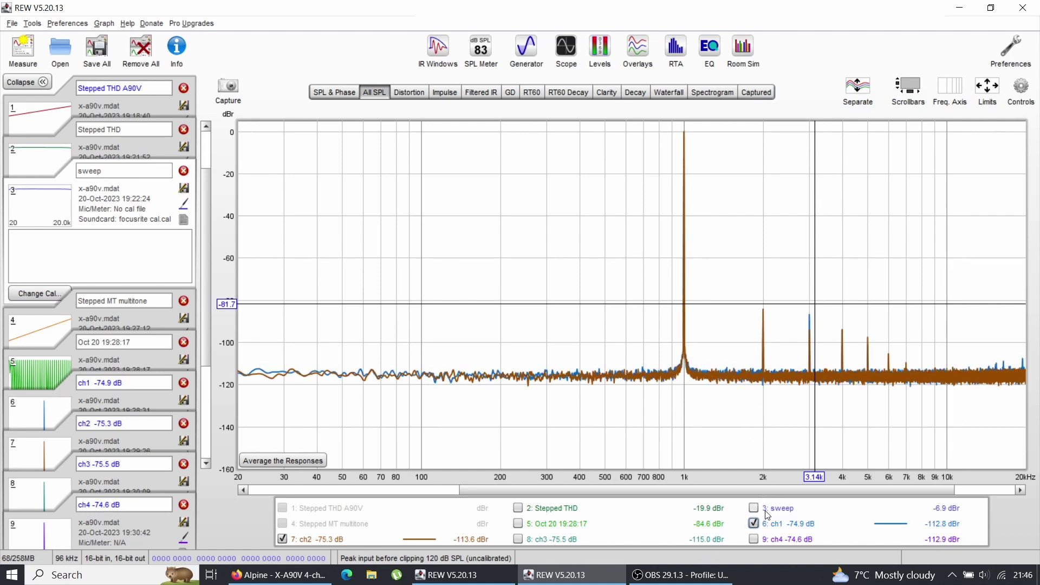
{"action": "left_click", "coordinate": [753, 523]}
- Compare ch3, ch4 and ch1 overlays, then display only the Oct 20 19:28:17 multitone spectrum
{"action": "left_click", "coordinate": [518, 538]}
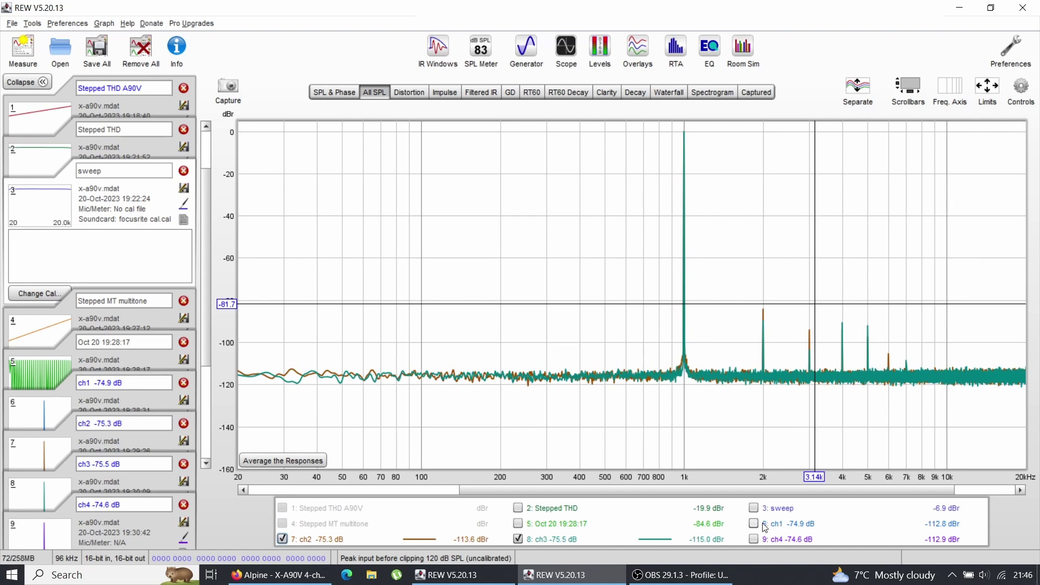
{"action": "left_click", "coordinate": [753, 538]}
{"action": "left_click", "coordinate": [754, 539]}
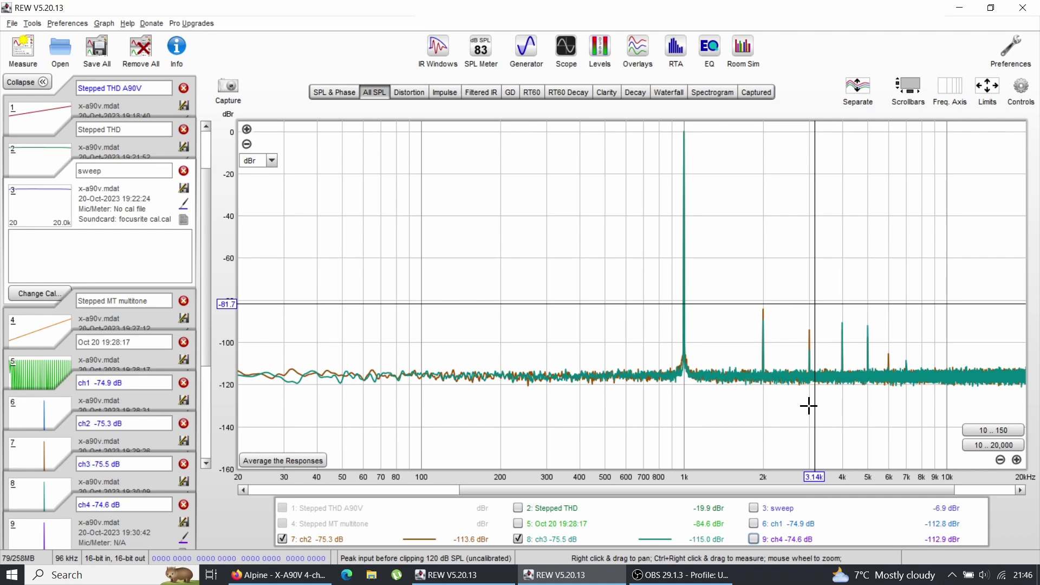
{"action": "left_click", "coordinate": [518, 538]}
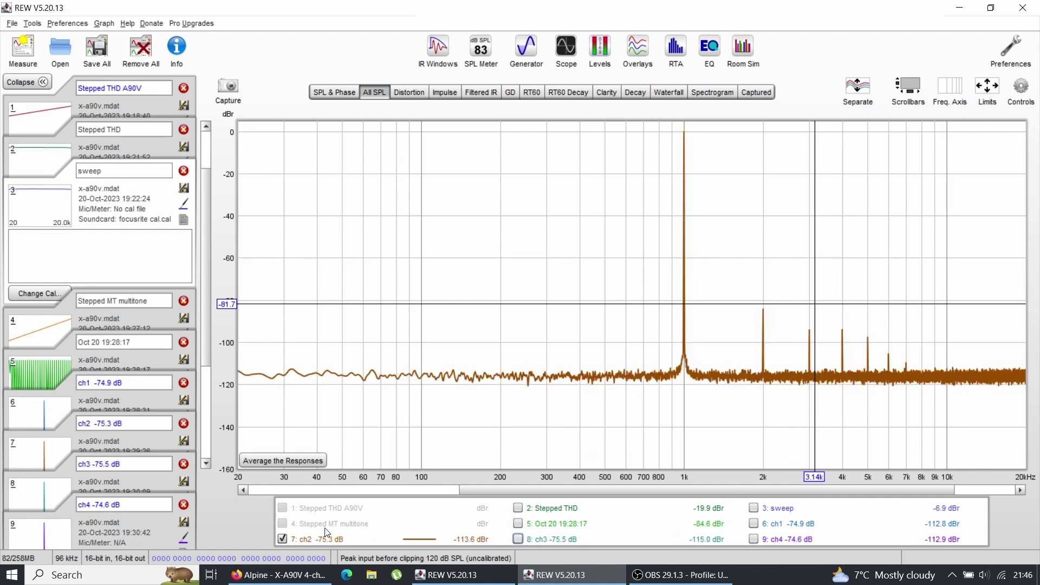
{"action": "left_click", "coordinate": [283, 539]}
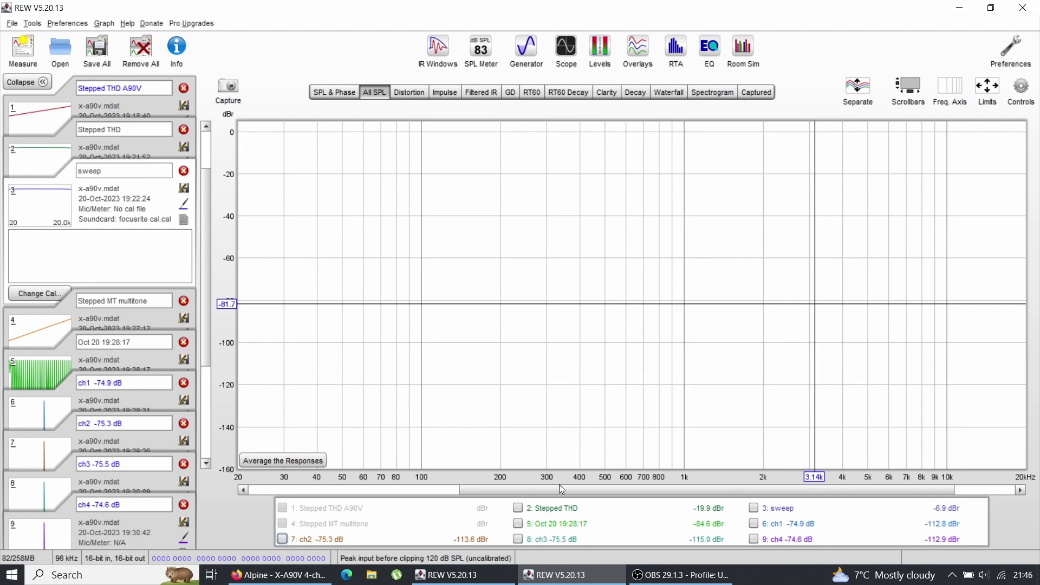
{"action": "left_click", "coordinate": [753, 523]}
{"action": "left_click", "coordinate": [753, 539]}
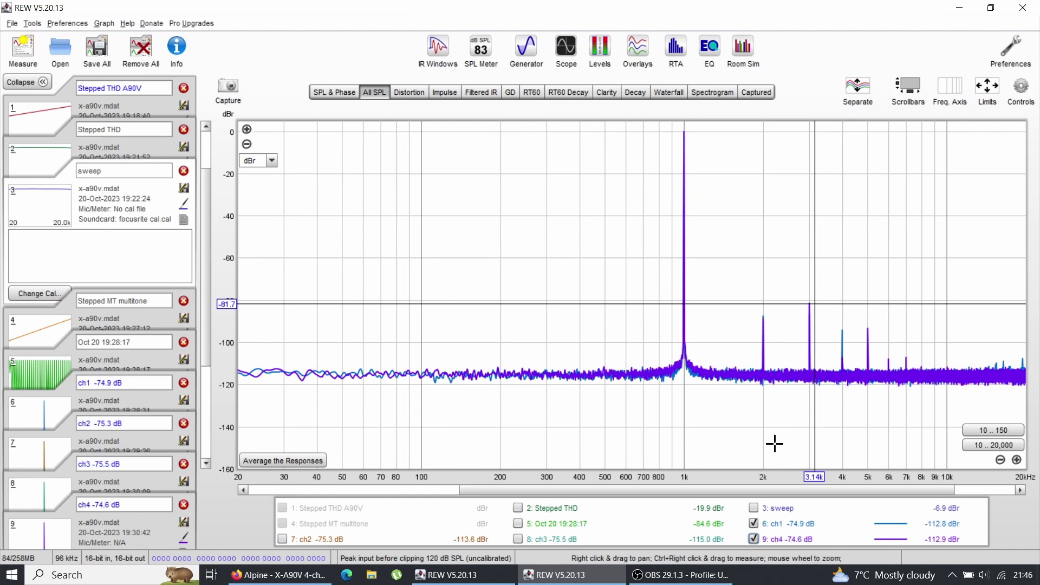
{"action": "left_click", "coordinate": [753, 538]}
{"action": "left_click", "coordinate": [753, 523]}
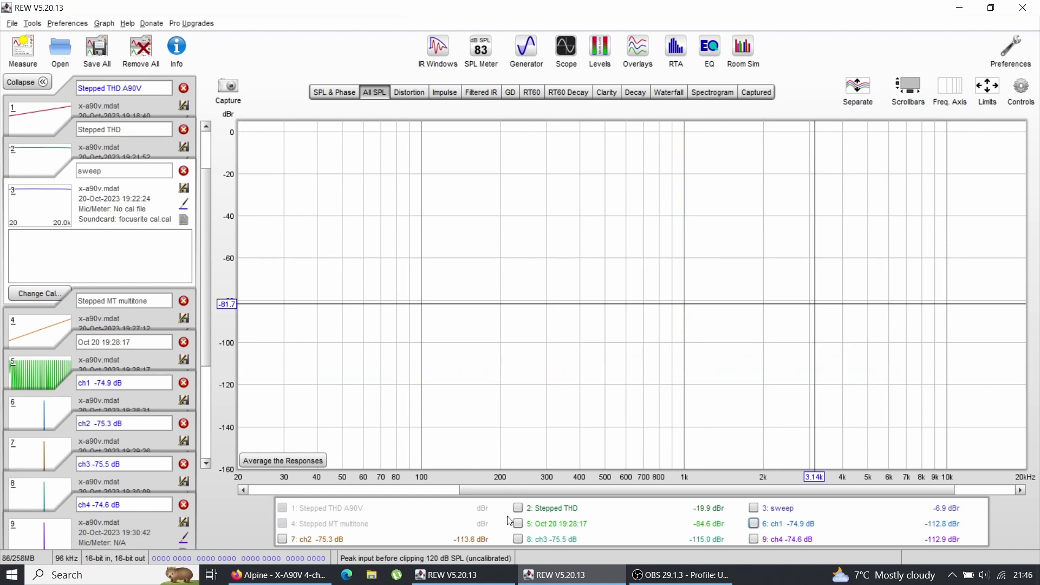
{"action": "left_click", "coordinate": [518, 524]}
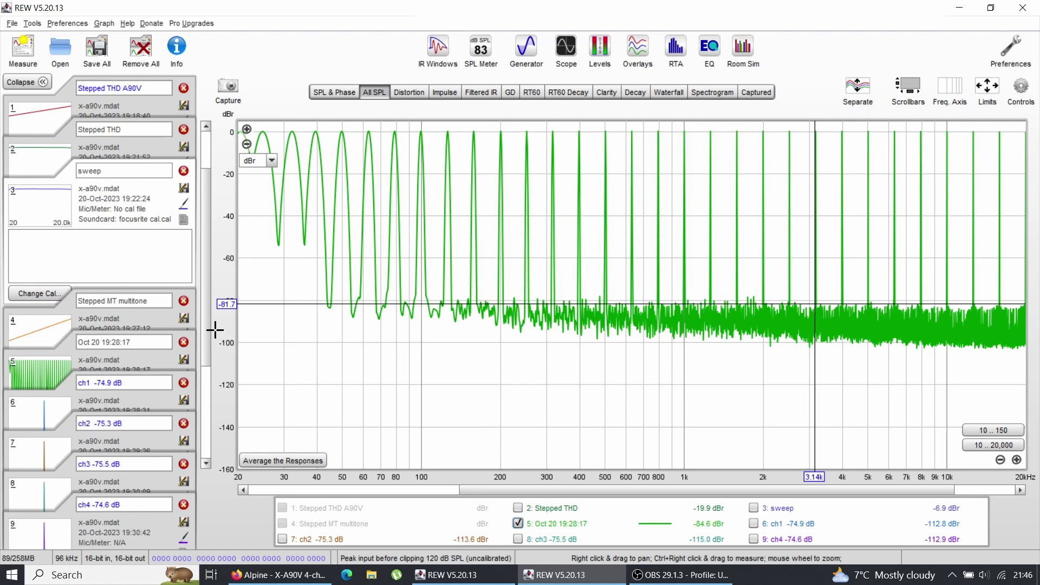
- Show Stepped THD A90V distortion vs power and read harmonics near 58 W and 9 W (0.018% THD+N)
{"action": "left_click", "coordinate": [29, 127]}
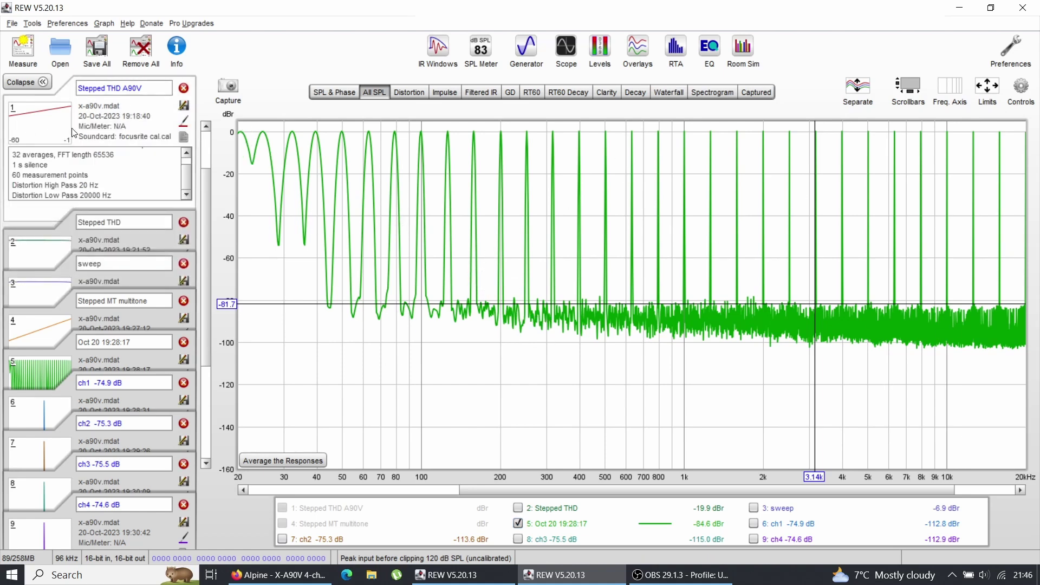
{"action": "left_click", "coordinate": [398, 93]}
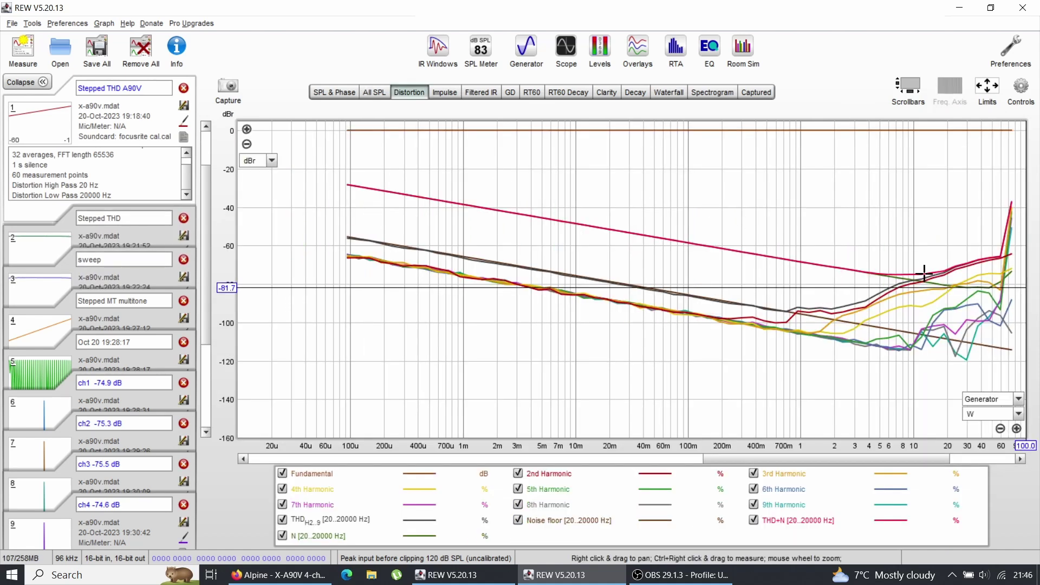
{"action": "left_click_drag", "start_coordinate": [814, 459], "coordinate": [833, 457]}
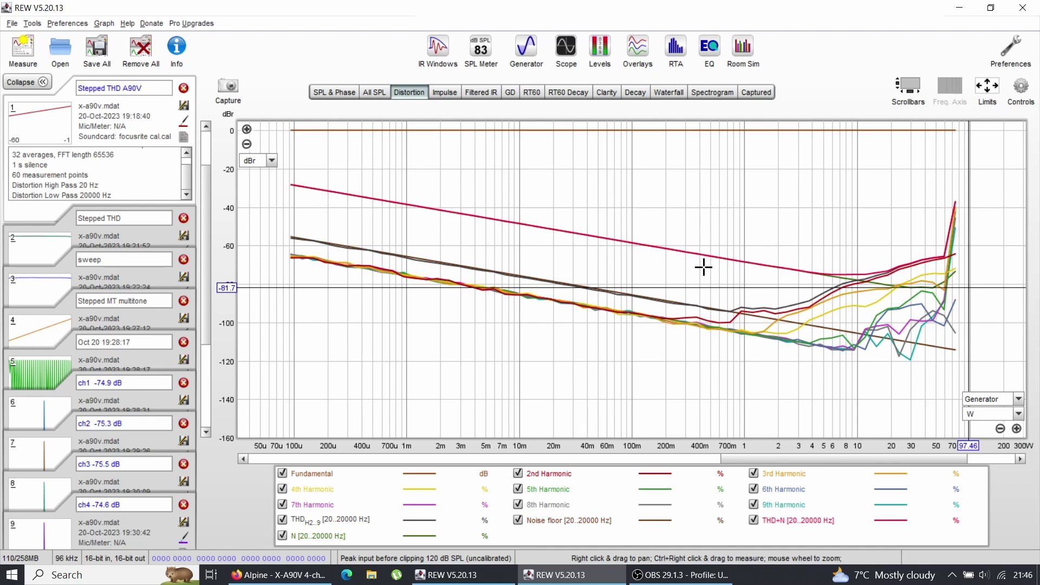
{"action": "left_click", "coordinate": [943, 257]}
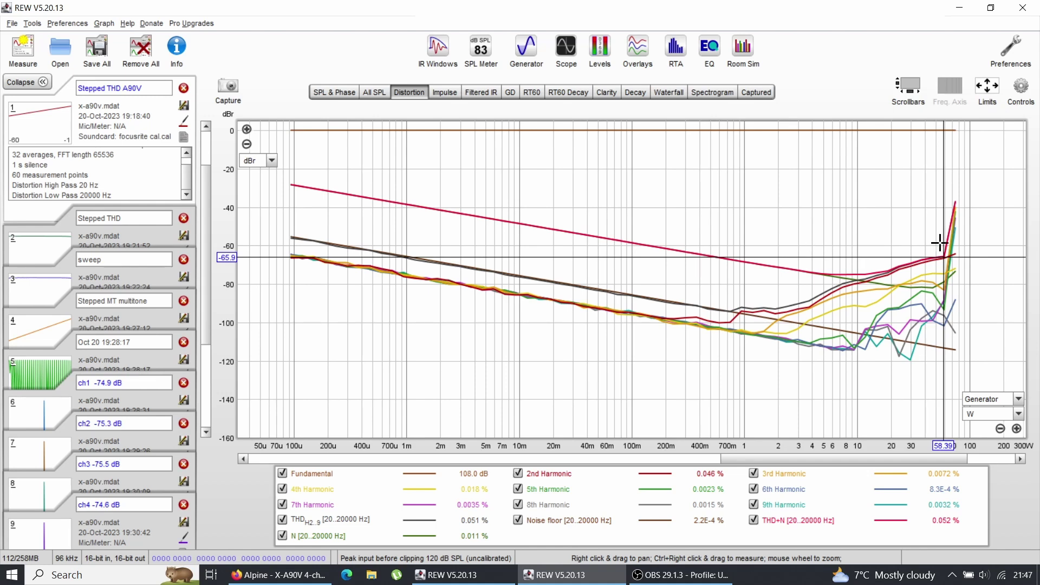
{"action": "left_click", "coordinate": [854, 275]}
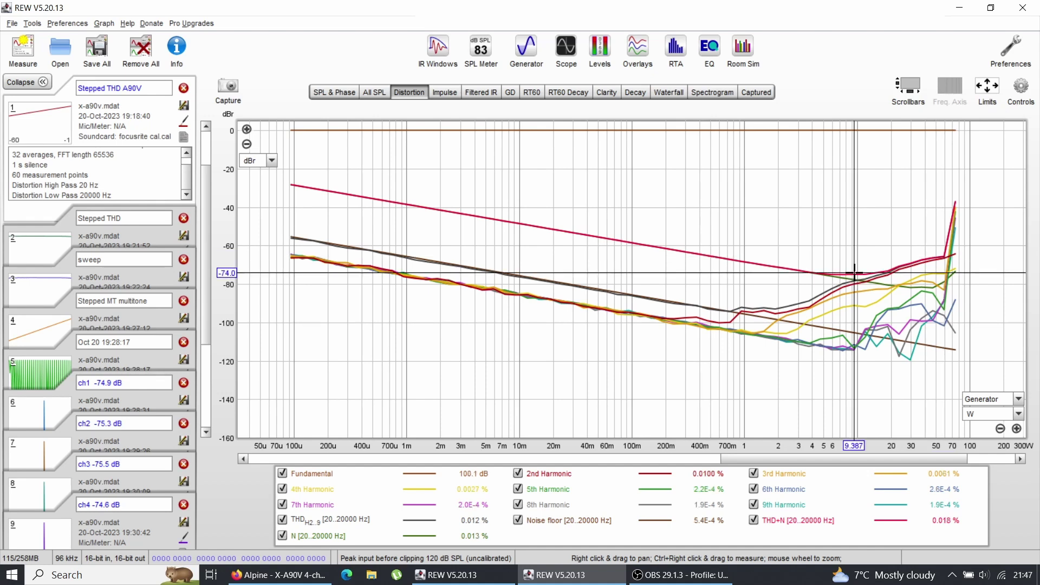